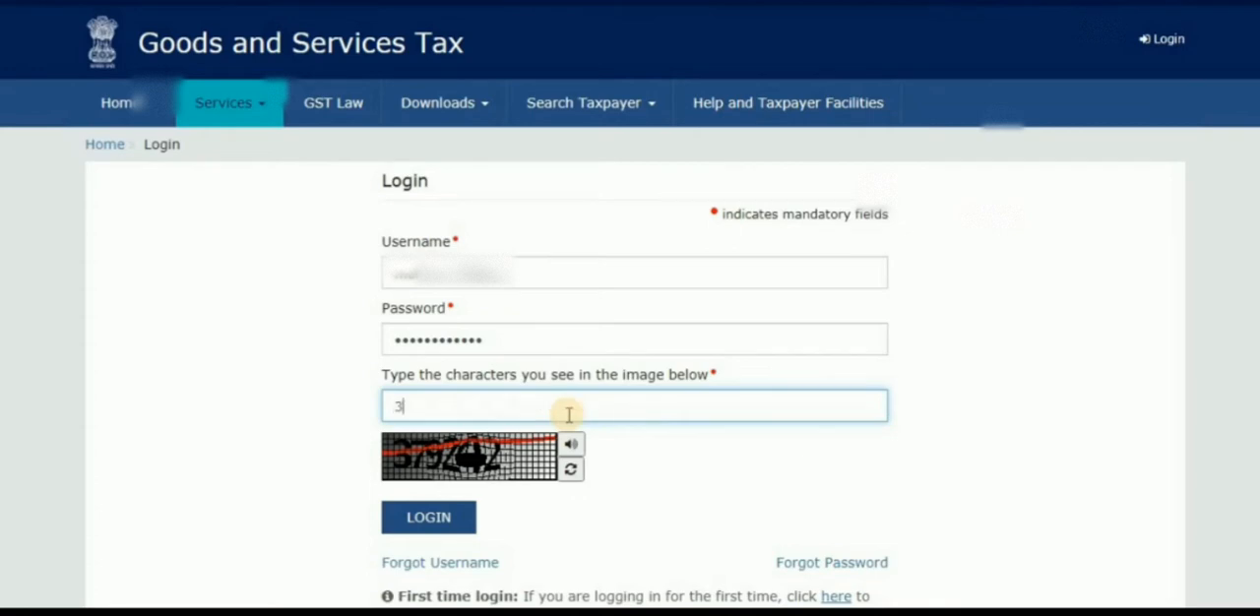
Submit the completed login form and open the Application for Refund service.
{"action": "left_click", "coordinate": [406, 521]}
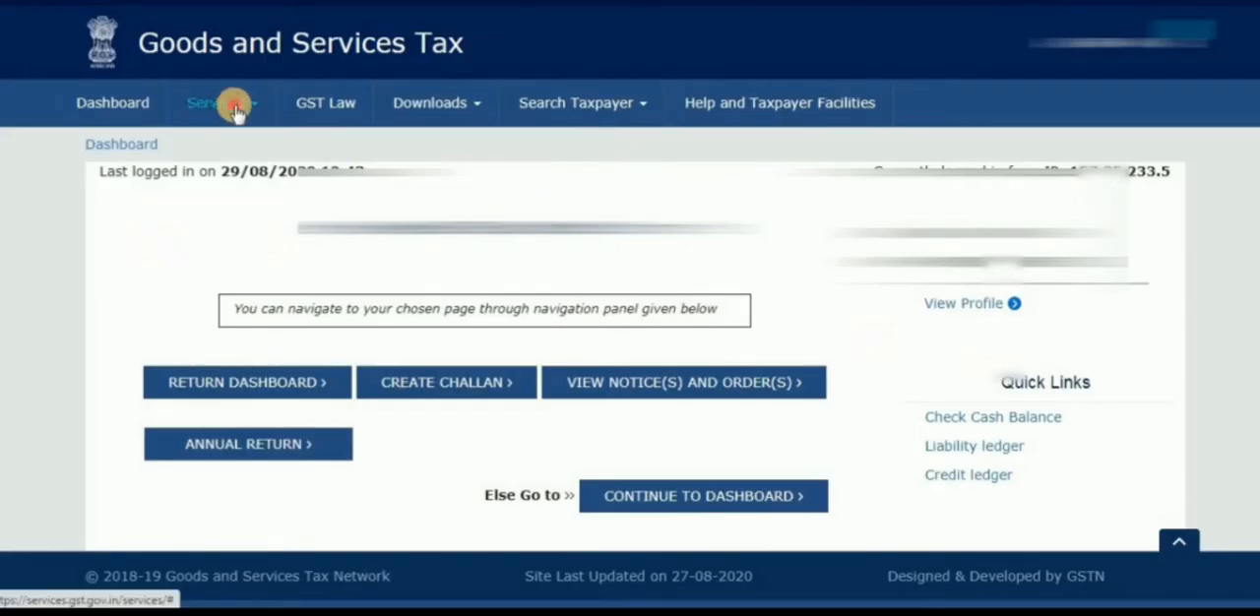
{"action": "left_click", "coordinate": [234, 109]}
{"action": "left_click", "coordinate": [218, 148]}
{"action": "left_click", "coordinate": [677, 189]}
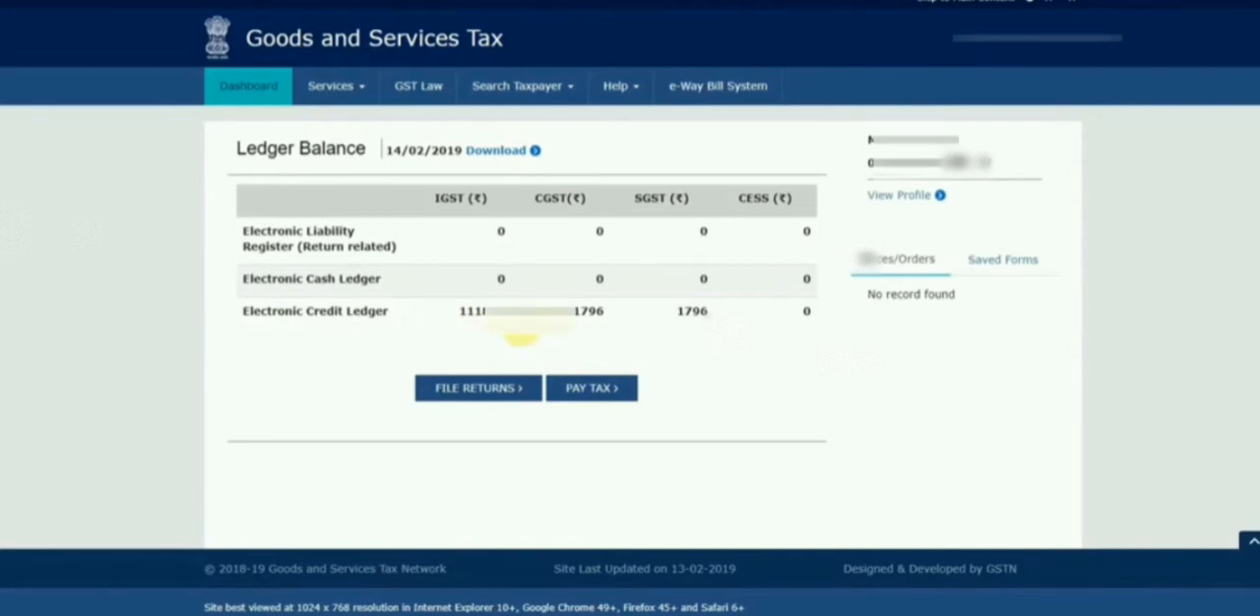
{"action": "left_click", "coordinate": [364, 91]}
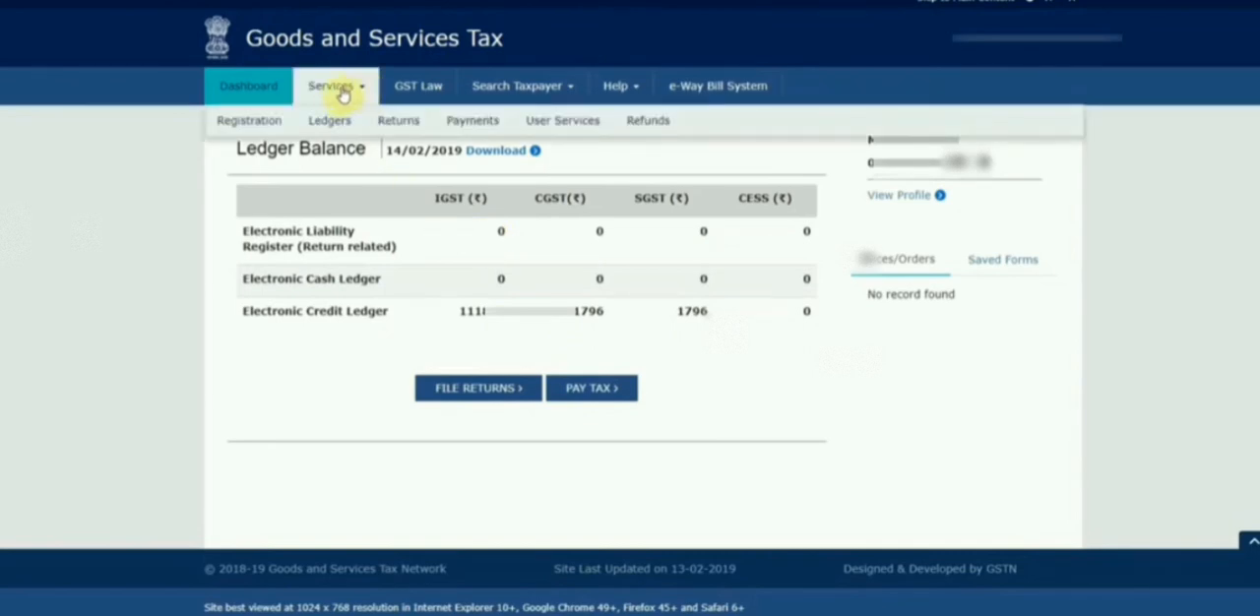
{"action": "mouse_move", "coordinate": [647, 128]}
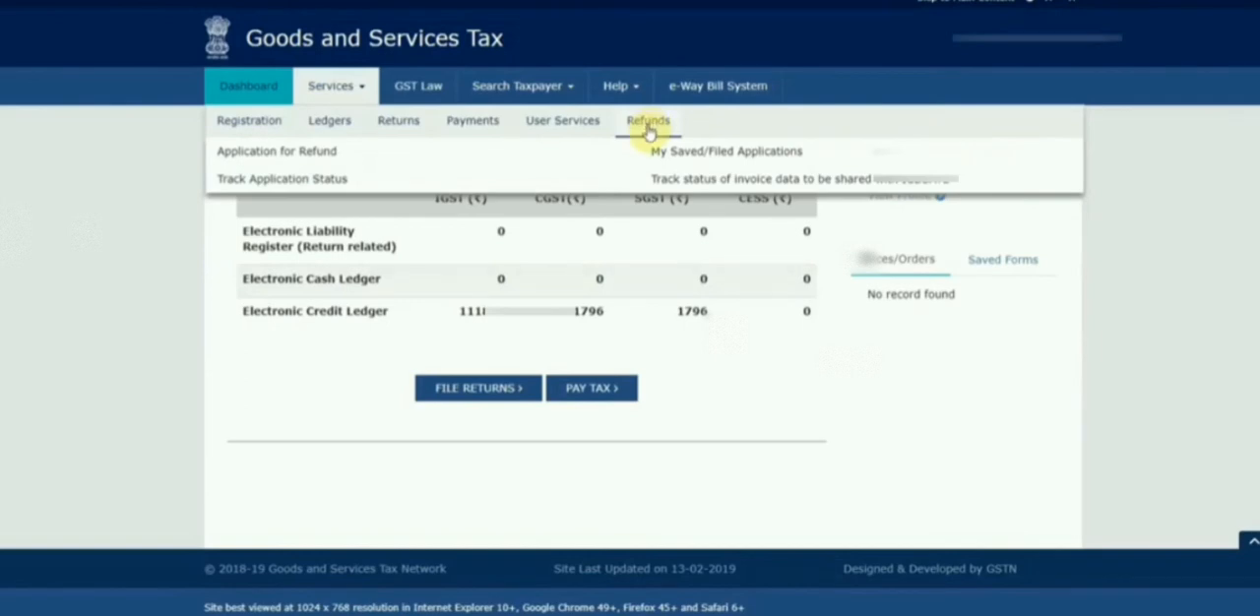
{"action": "left_click", "coordinate": [299, 155]}
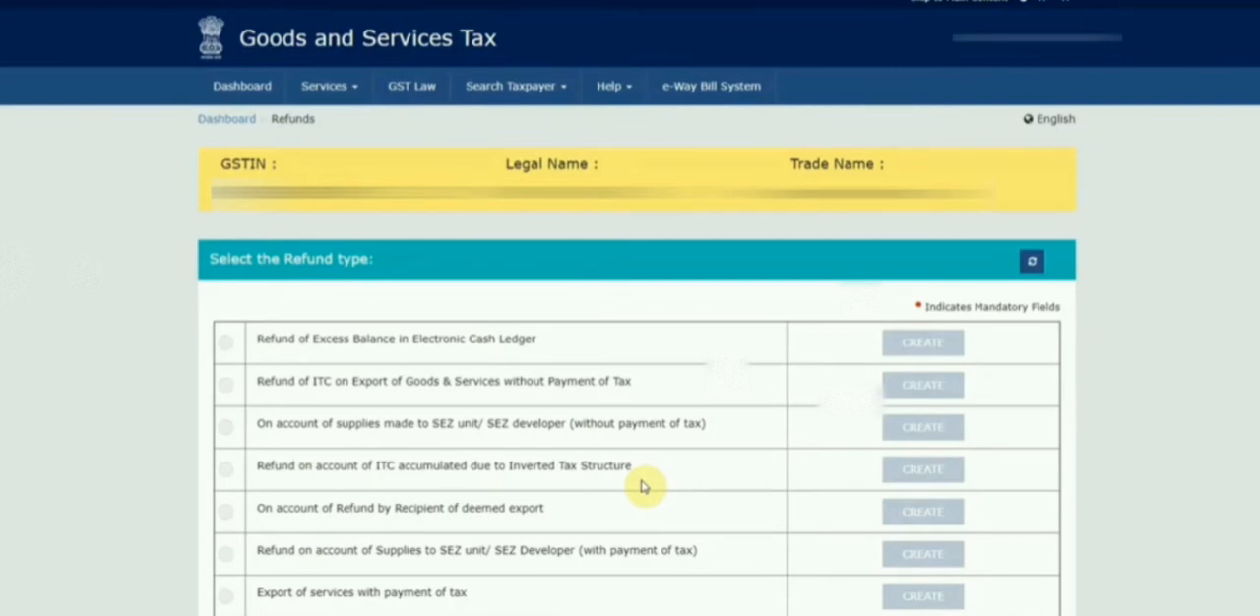
Select the refund for ITC accumulated due to Inverted Tax Structure, with the 2017-18 tax period from November to March.
{"action": "left_click", "coordinate": [227, 472]}
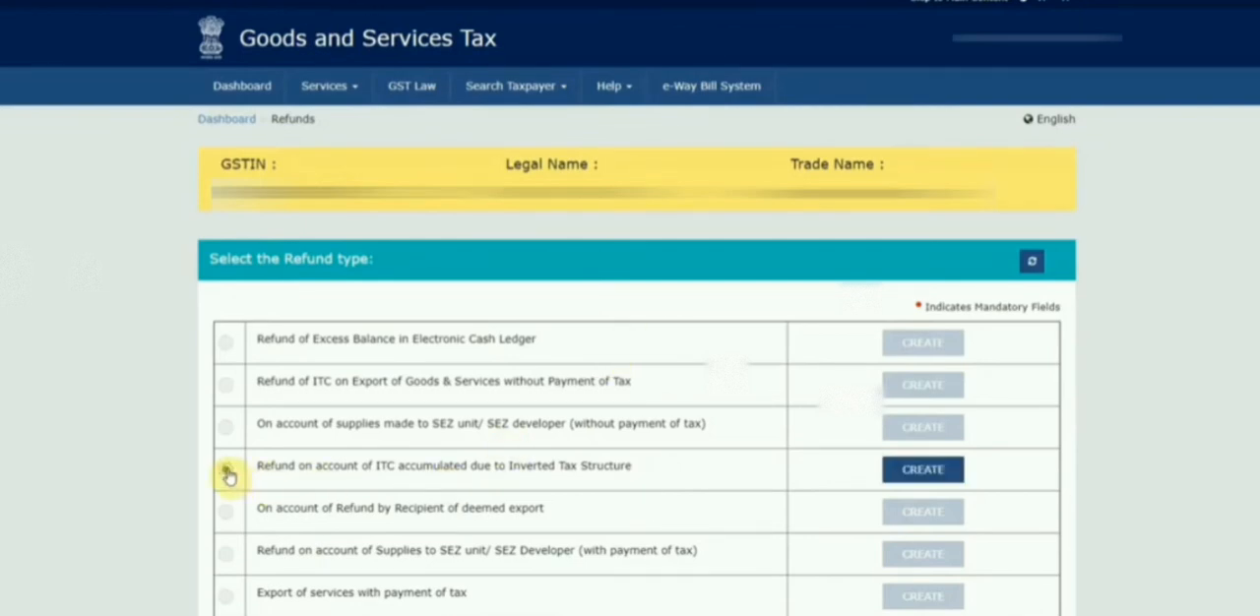
{"action": "scroll", "coordinate": [630, 419], "scroll_direction": "down", "scroll_amount": 5}
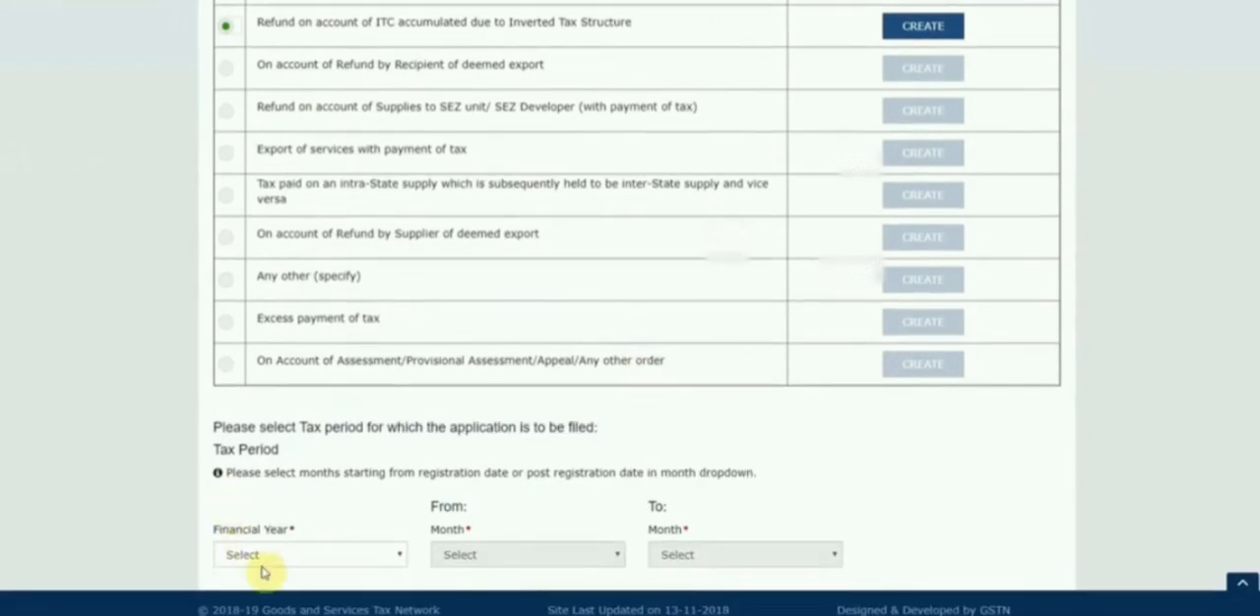
{"action": "left_click", "coordinate": [296, 557]}
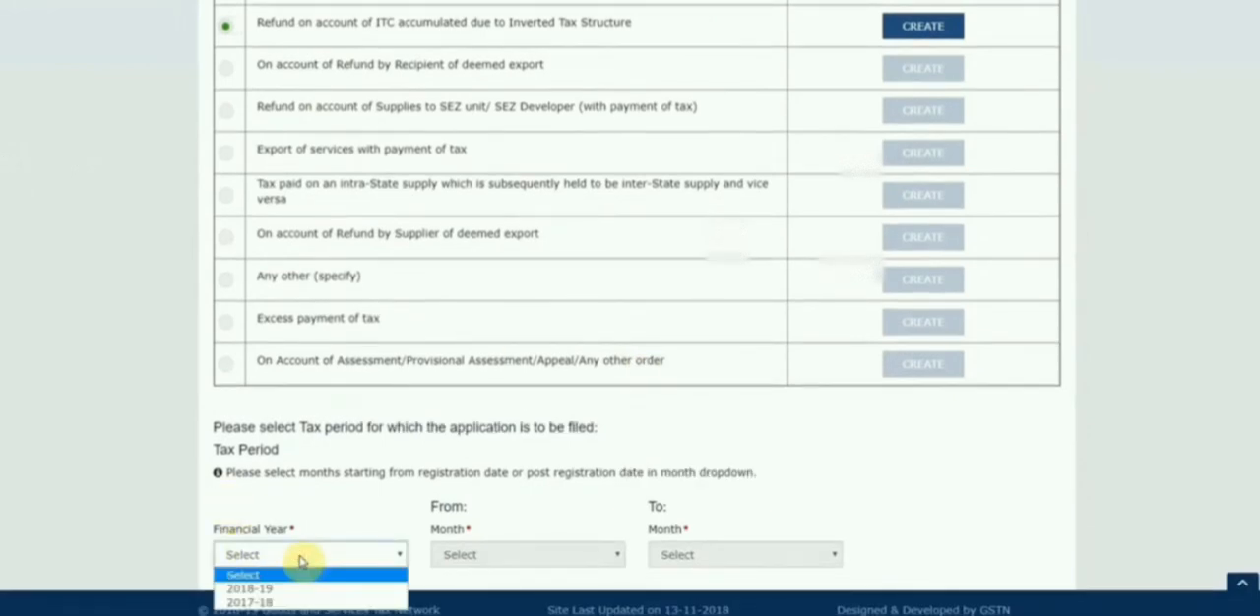
{"action": "left_click", "coordinate": [263, 603]}
{"action": "left_click", "coordinate": [499, 557]}
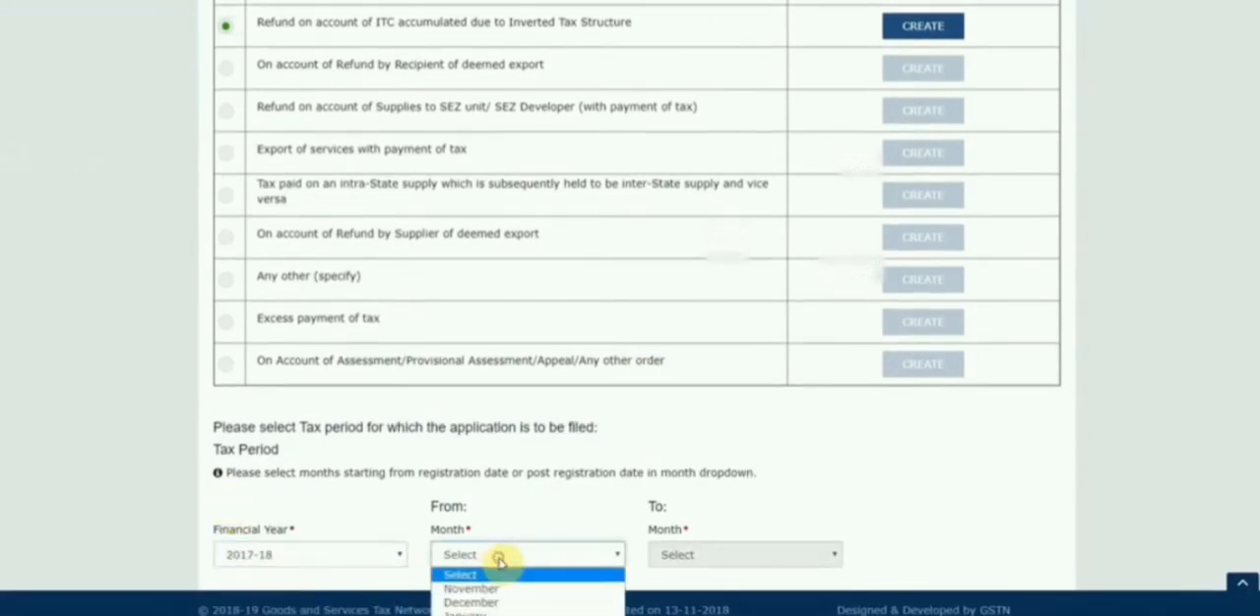
{"action": "left_click", "coordinate": [472, 588]}
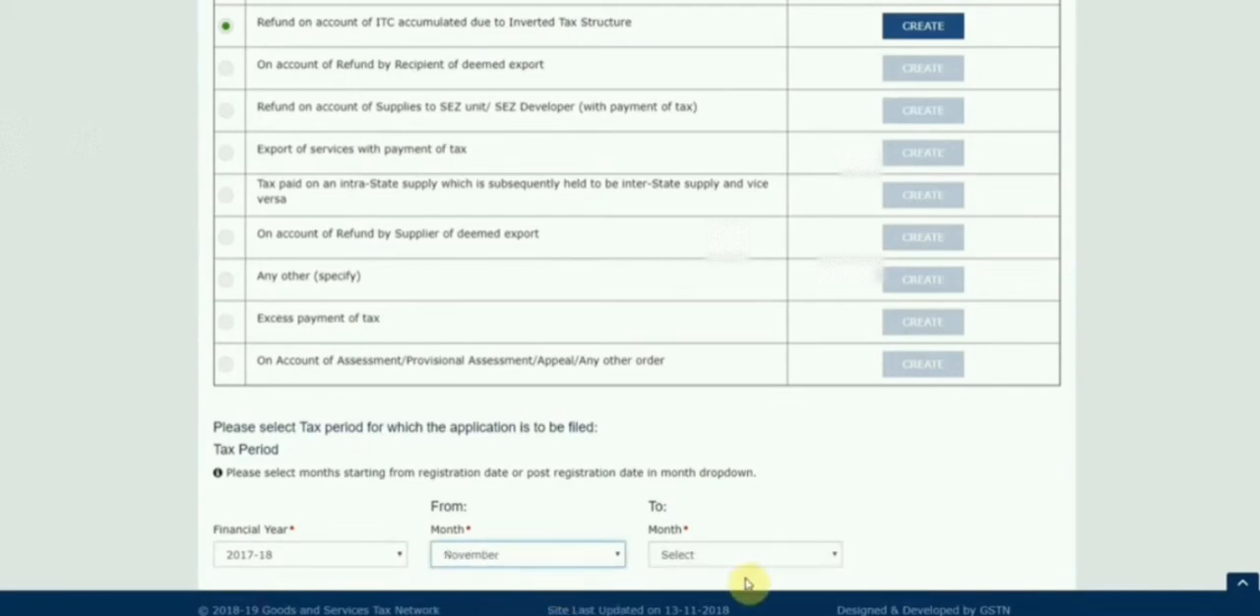
{"action": "left_click", "coordinate": [726, 553]}
{"action": "left_click", "coordinate": [723, 614]}
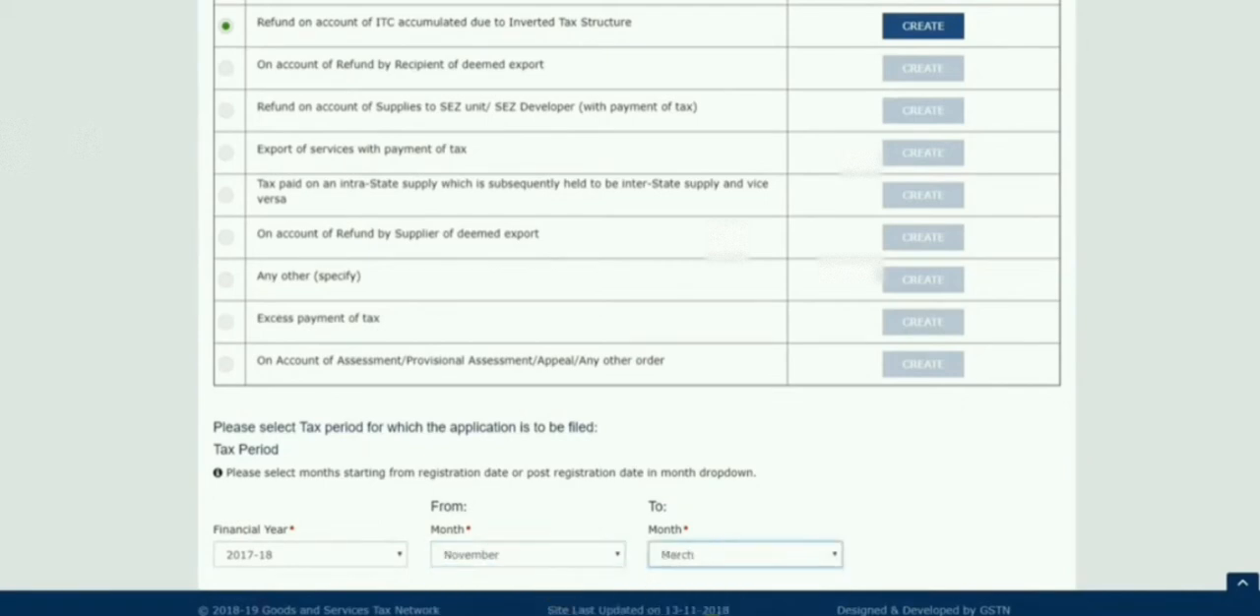
{"action": "left_click", "coordinate": [850, 506]}
Create the inverted tax structure refund application and decline filing a nil refund for the selected periods.
{"action": "scroll", "coordinate": [849, 506], "scroll_direction": "up", "scroll_amount": 3}
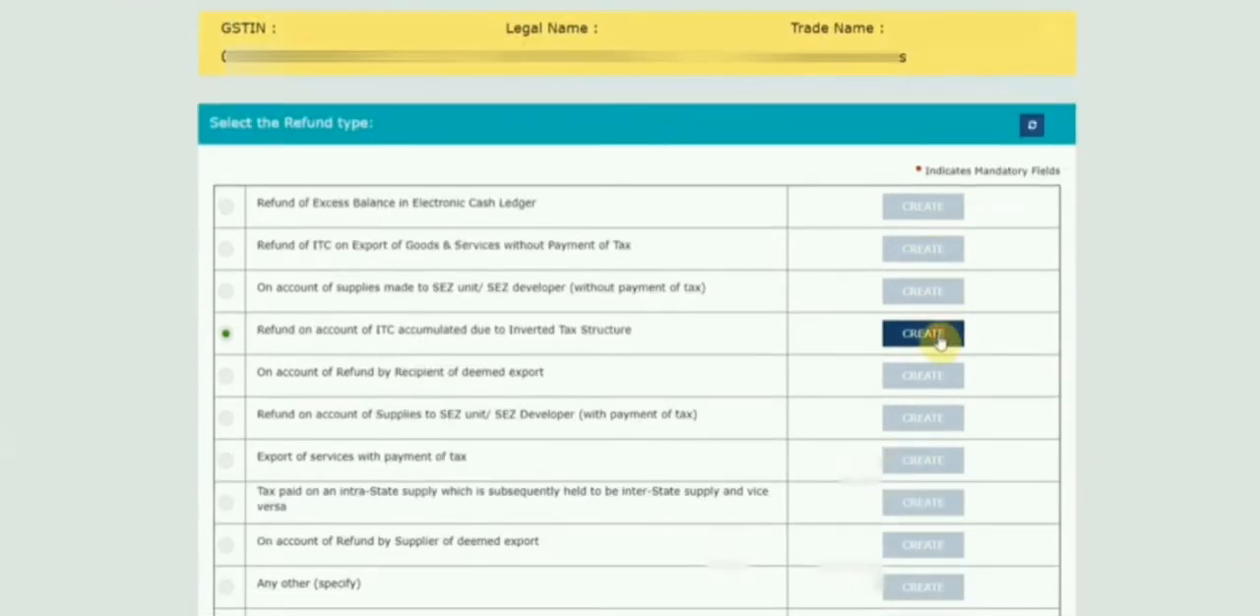
{"action": "left_click", "coordinate": [936, 335]}
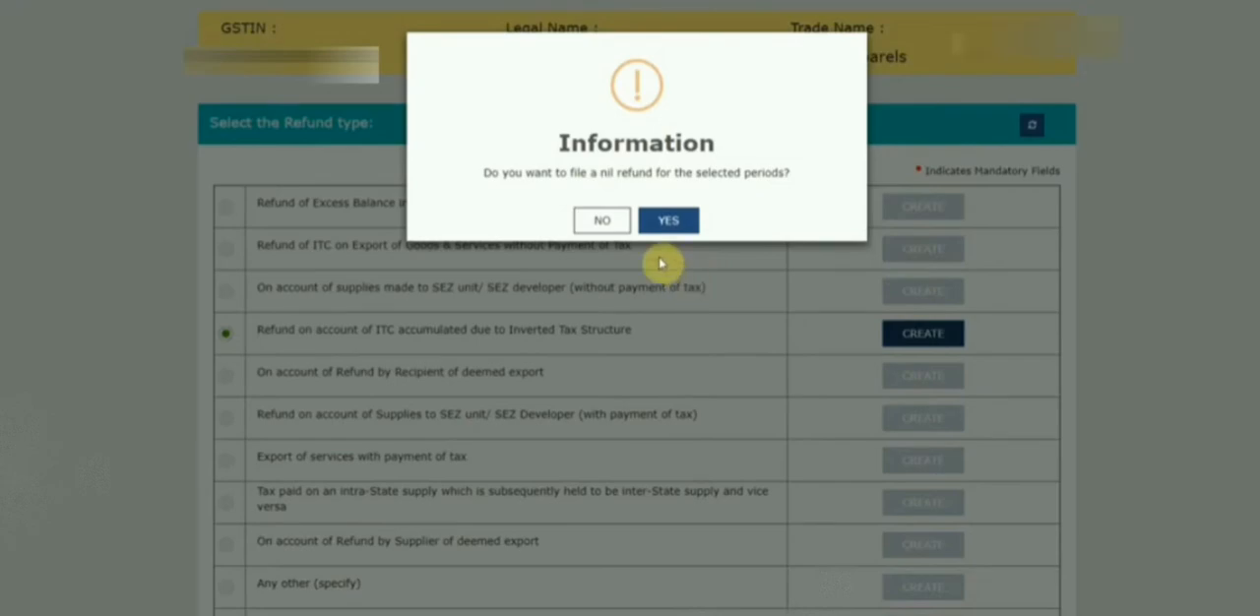
{"action": "left_click", "coordinate": [601, 221]}
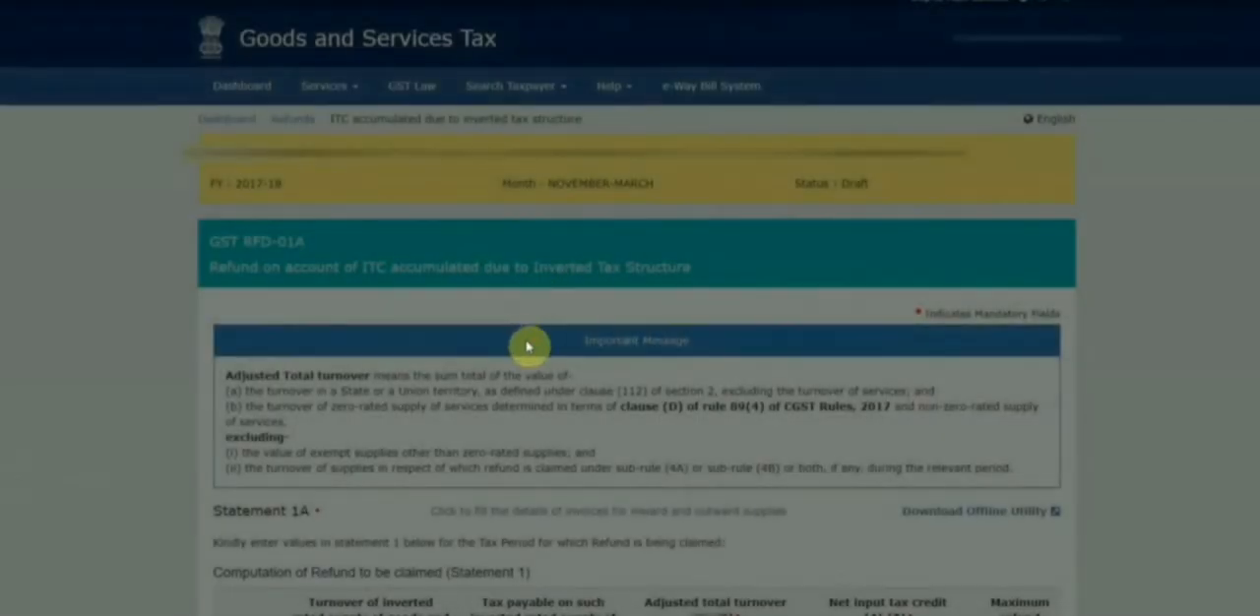
Download the offline utility for Statement 1A from the GST RFD-01A form.
{"action": "scroll", "coordinate": [514, 368], "scroll_direction": "down", "scroll_amount": 3}
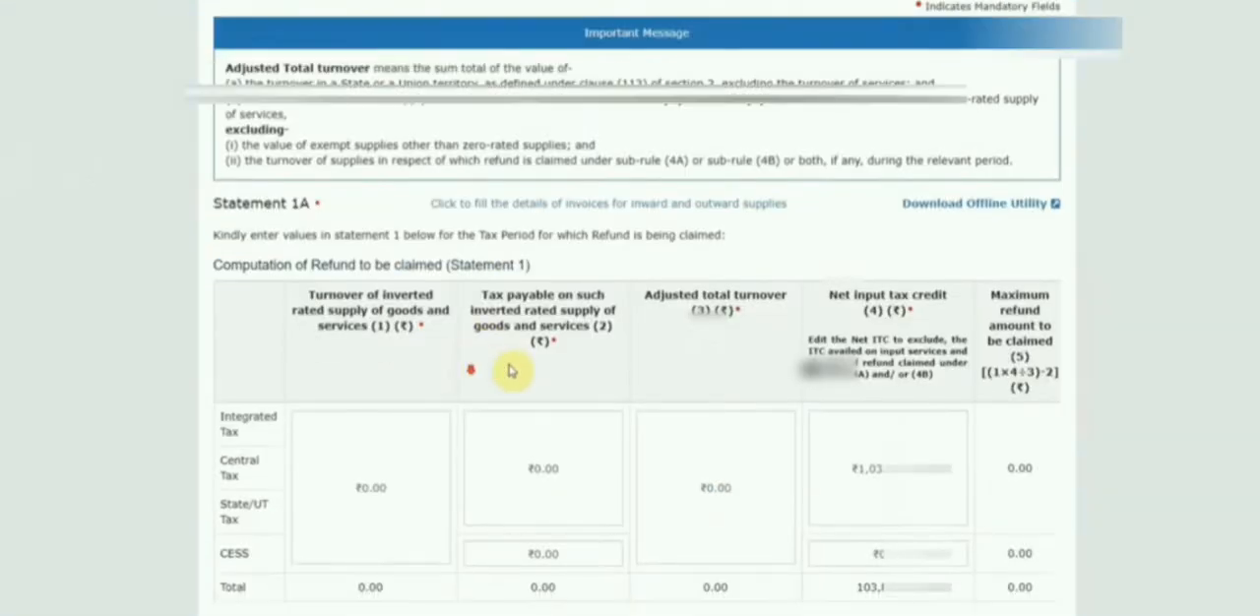
{"action": "scroll", "coordinate": [534, 365], "scroll_direction": "up", "scroll_amount": 3}
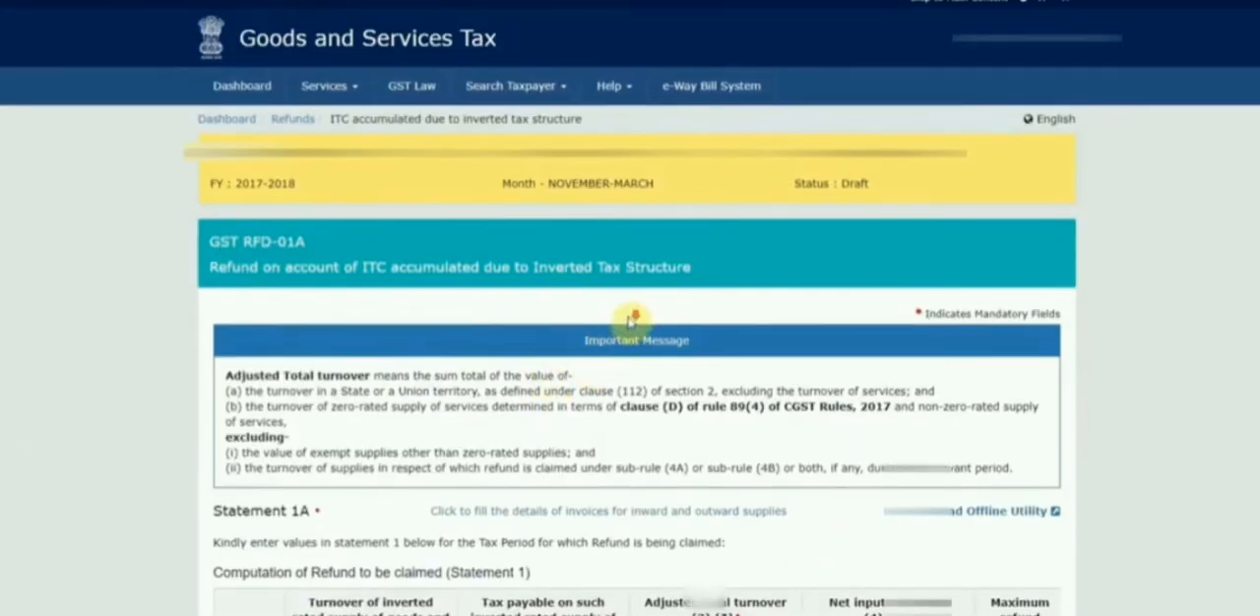
{"action": "scroll", "coordinate": [590, 370], "scroll_direction": "down", "scroll_amount": 4}
{"action": "scroll", "coordinate": [601, 326], "scroll_direction": "up", "scroll_amount": 3}
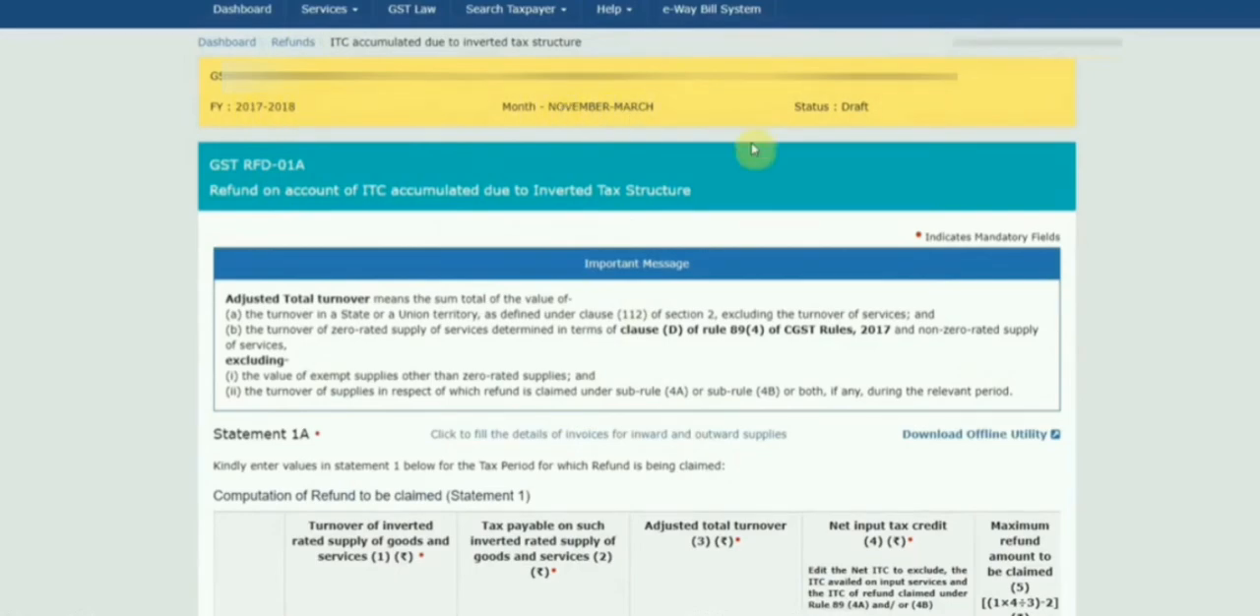
{"action": "scroll", "coordinate": [630, 315], "scroll_direction": "down", "scroll_amount": 4}
{"action": "scroll", "coordinate": [631, 315], "scroll_direction": "up", "scroll_amount": 2}
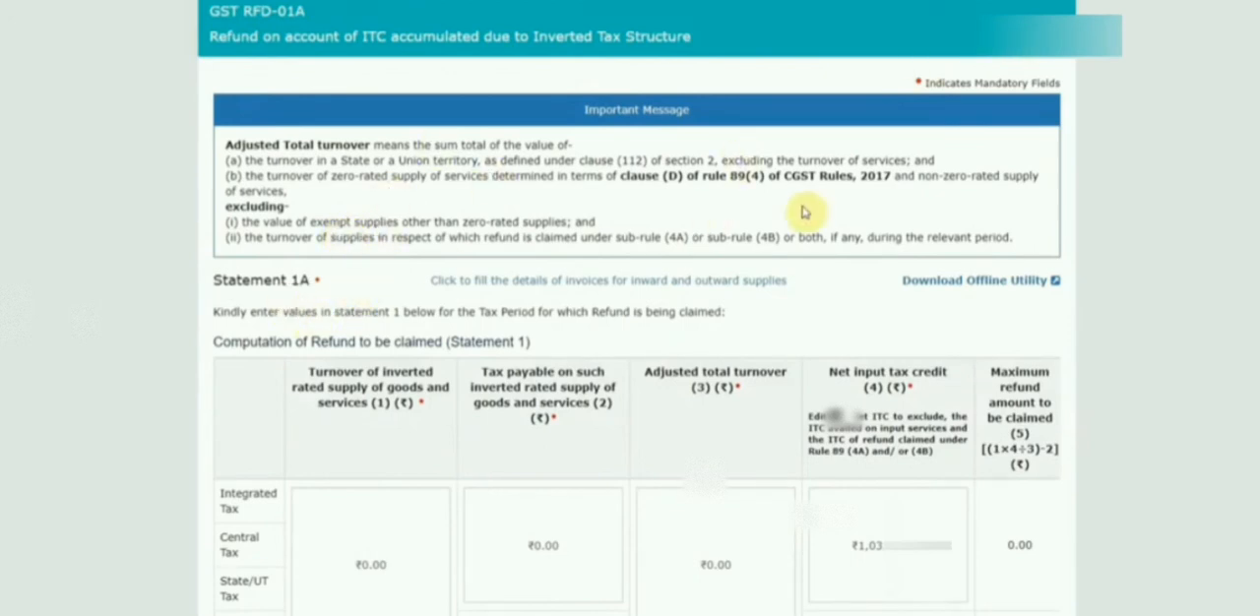
{"action": "left_click", "coordinate": [950, 282]}
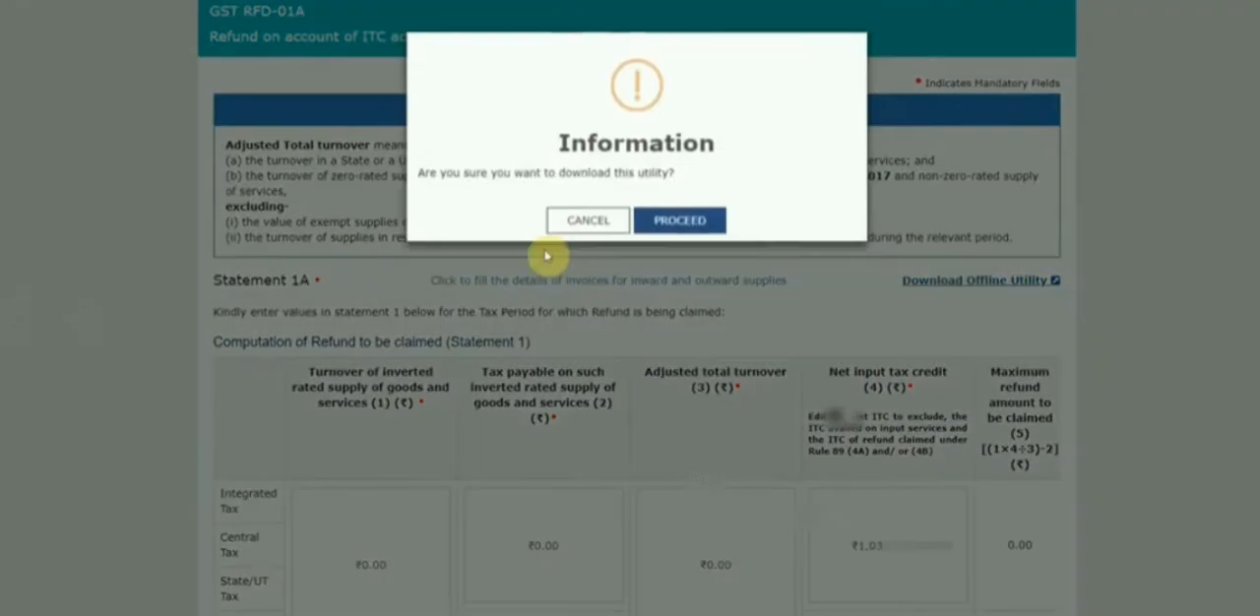
{"action": "left_click", "coordinate": [689, 224]}
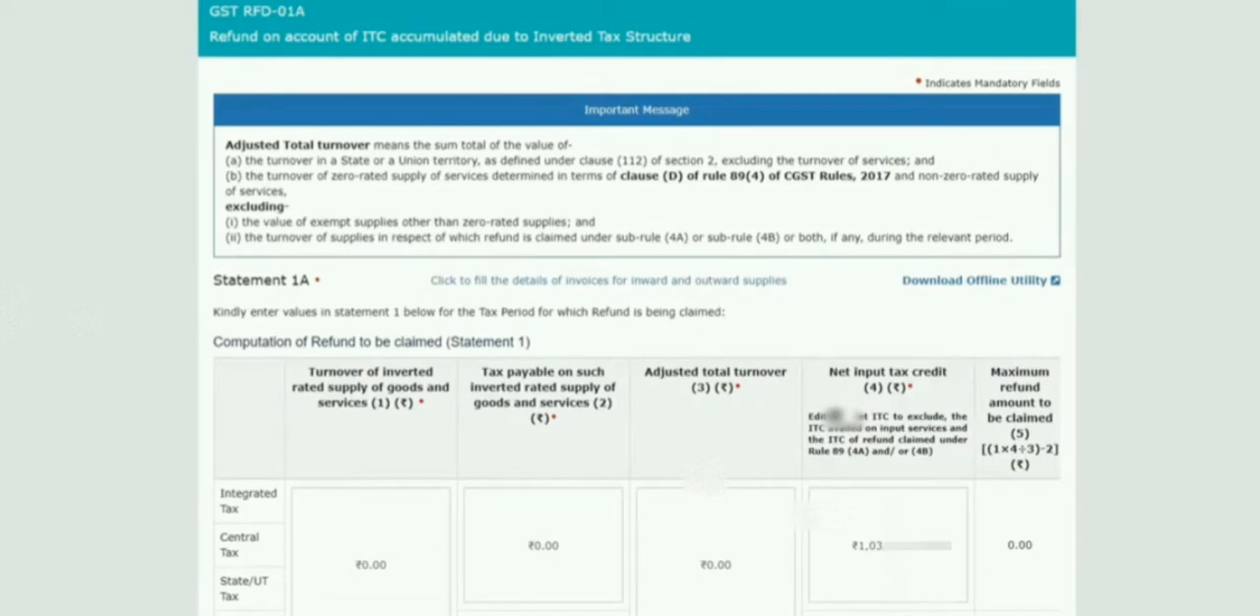
Switch to the offline utility workbook in Excel and examine the GSTIN and return period fields of Statement-1A.
{"action": "mouse_move", "coordinate": [490, 615]}
{"action": "left_click", "coordinate": [407, 606]}
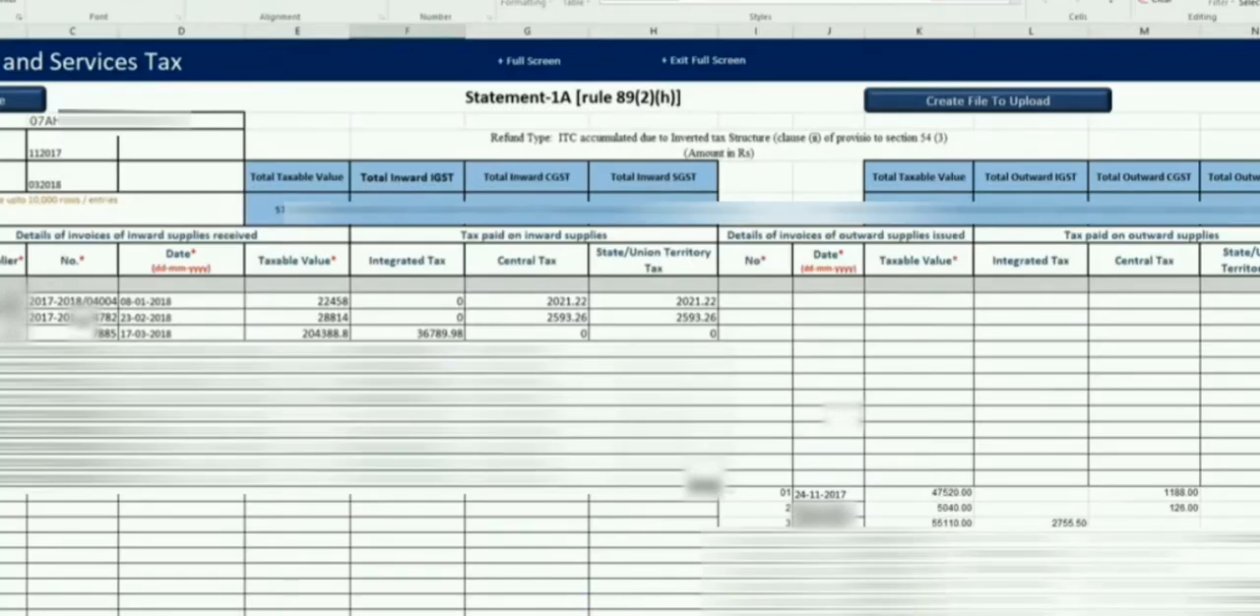
{"action": "scroll", "coordinate": [108, 234], "scroll_direction": "left", "scroll_amount": 1}
{"action": "left_click", "coordinate": [158, 123]}
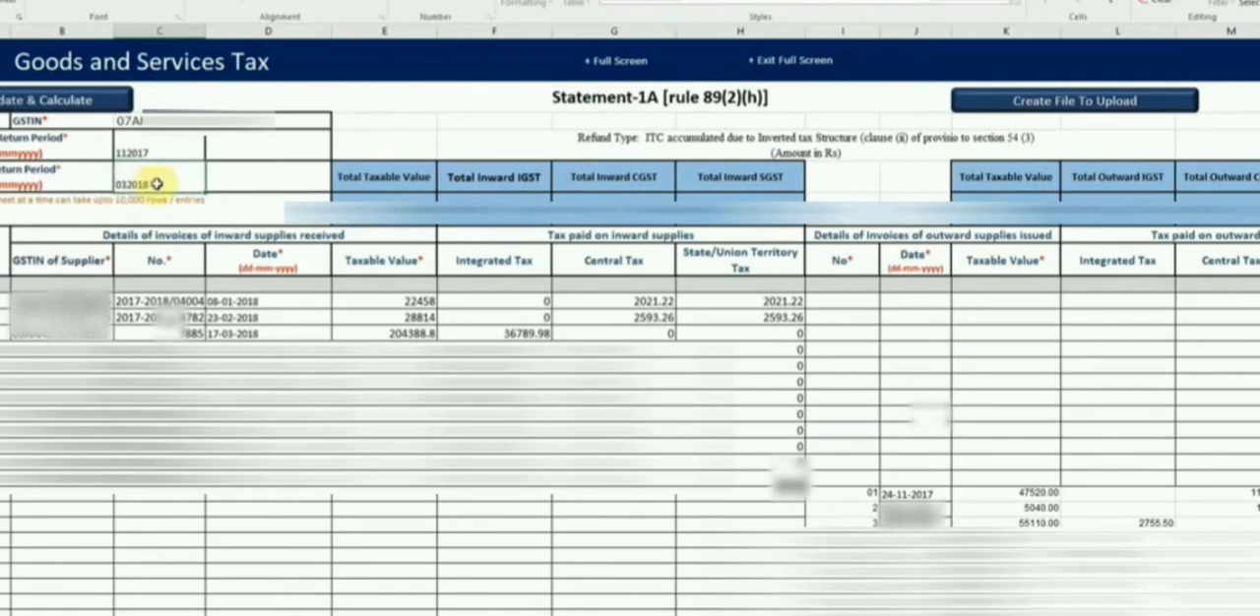
Examine the inward supply invoices in Statement-1A, from supplier GSTIN, number and date through taxable value and taxes paid.
{"action": "left_click", "coordinate": [396, 333]}
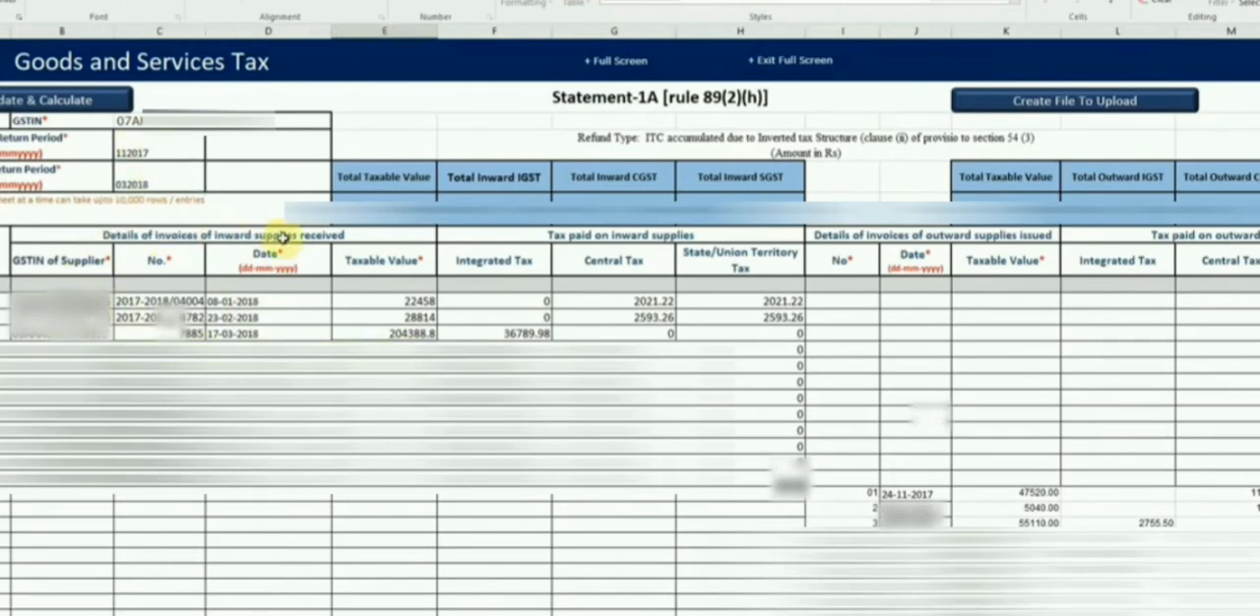
{"action": "left_click", "coordinate": [84, 315]}
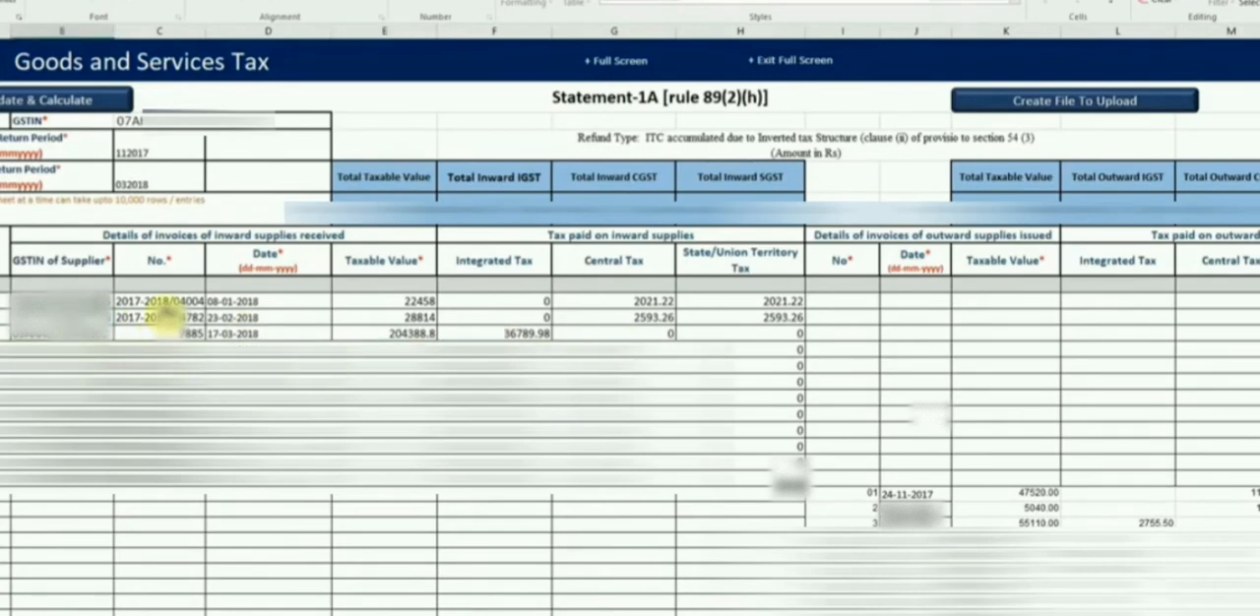
{"action": "left_click", "coordinate": [163, 307]}
{"action": "left_click", "coordinate": [237, 308]}
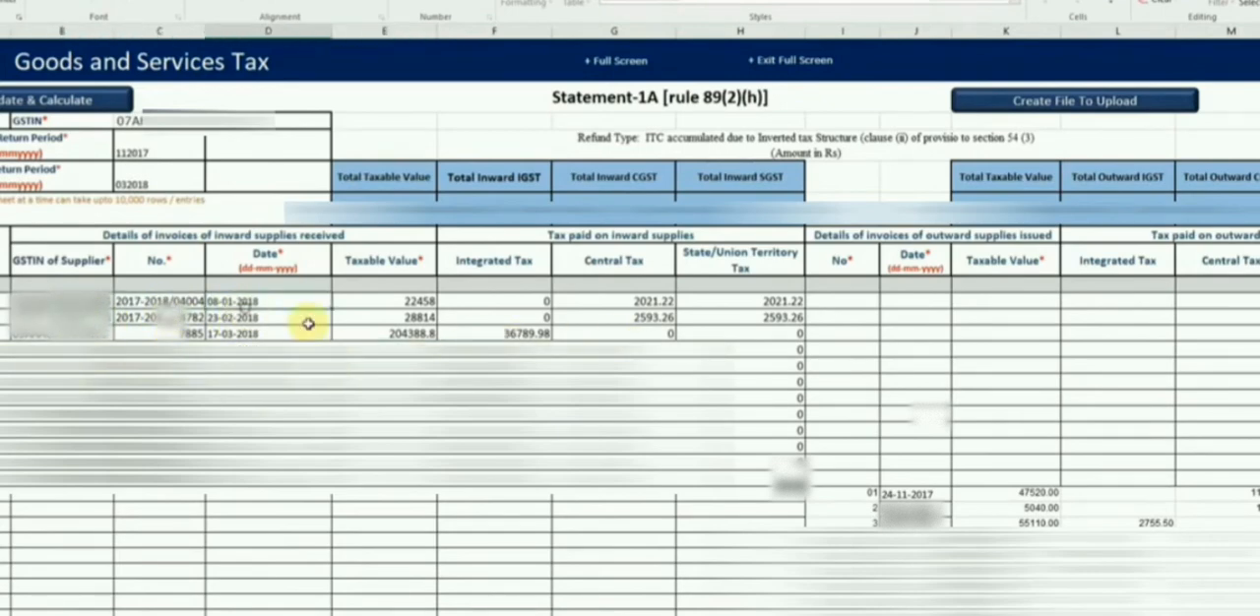
{"action": "left_click", "coordinate": [383, 312]}
{"action": "left_click", "coordinate": [522, 306]}
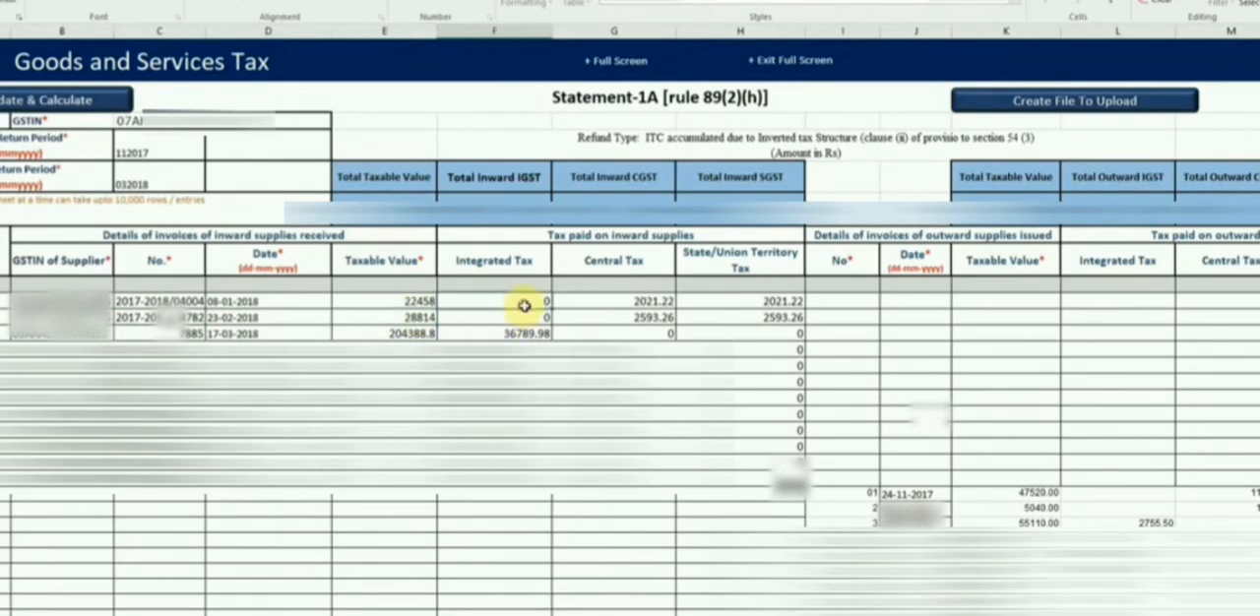
{"action": "left_click", "coordinate": [628, 304]}
{"action": "left_click", "coordinate": [749, 308]}
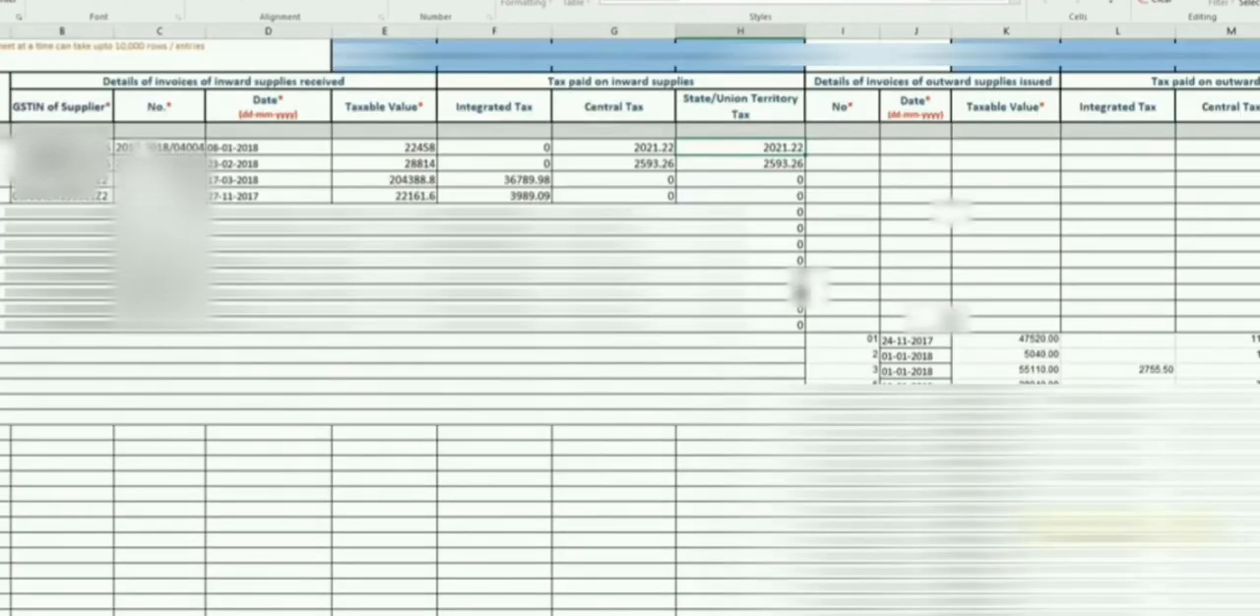
Examine the outward supply invoices in Statement-1A, covering number, date, taxable value, integrated tax and central tax.
{"action": "left_click", "coordinate": [854, 352]}
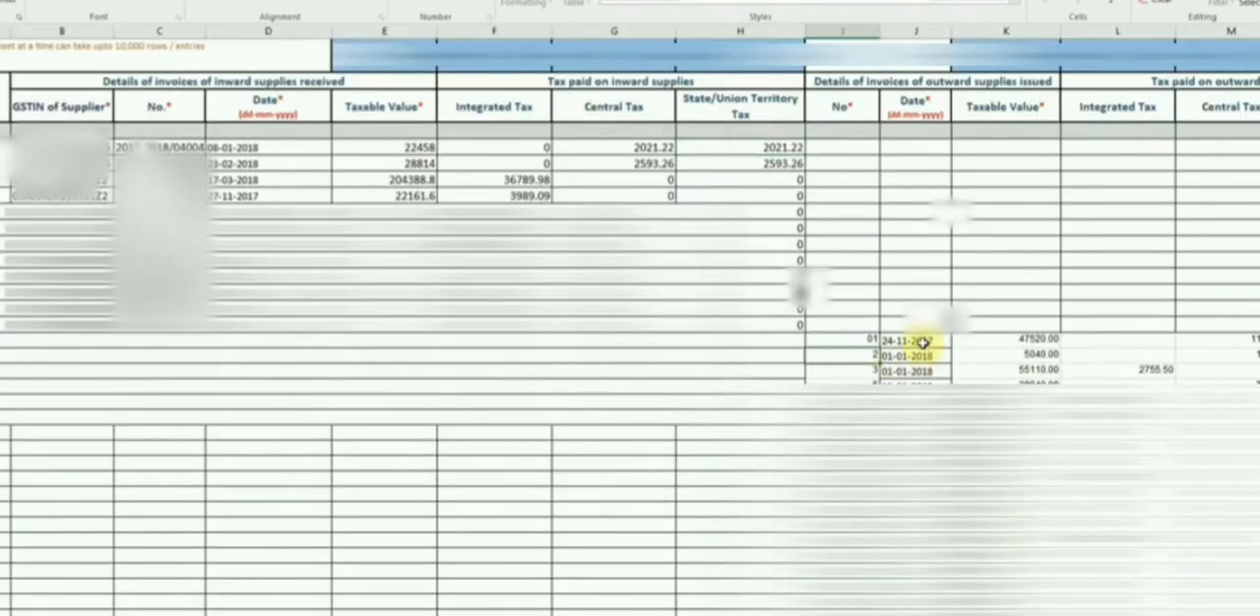
{"action": "left_click", "coordinate": [899, 341]}
{"action": "left_click", "coordinate": [1041, 355]}
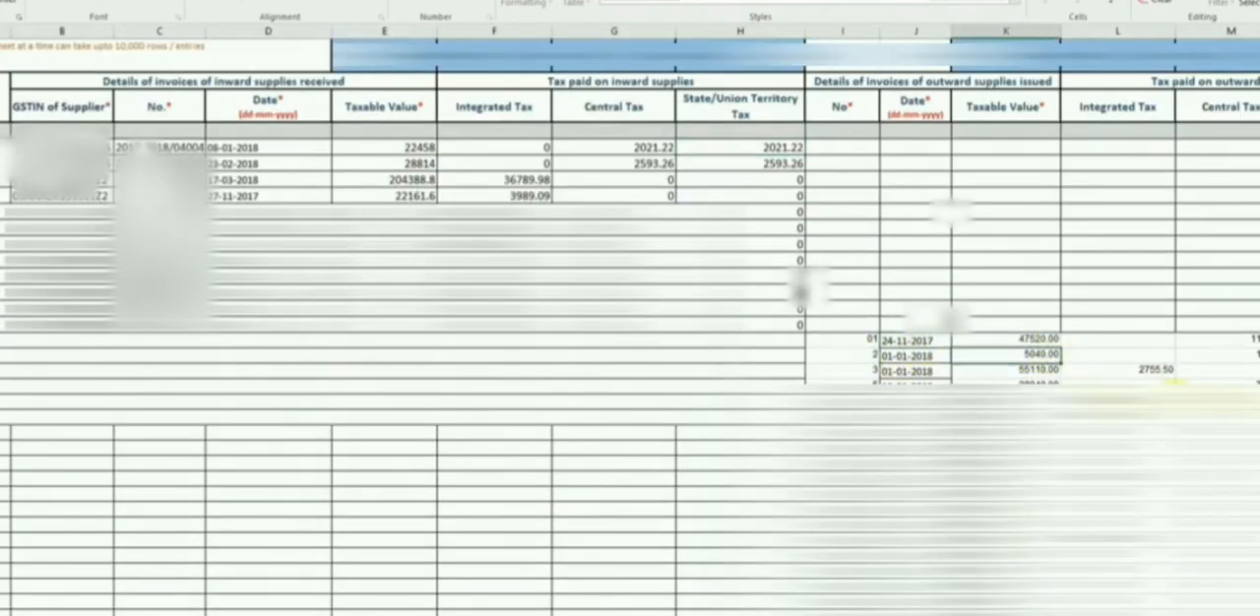
{"action": "left_click", "coordinate": [1147, 369]}
{"action": "left_click", "coordinate": [1249, 368]}
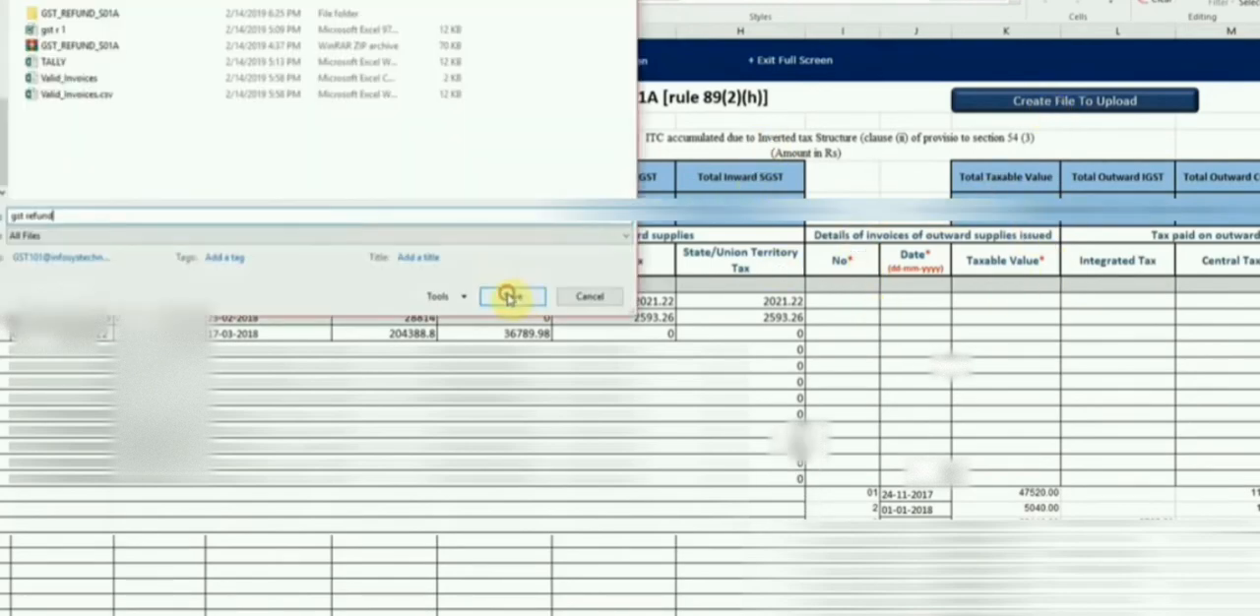
Save the Statement-1A upload file as gst refund and upload gst refund.json as the invoice details on the GST portal.
{"action": "left_click", "coordinate": [508, 296]}
{"action": "left_click", "coordinate": [763, 382]}
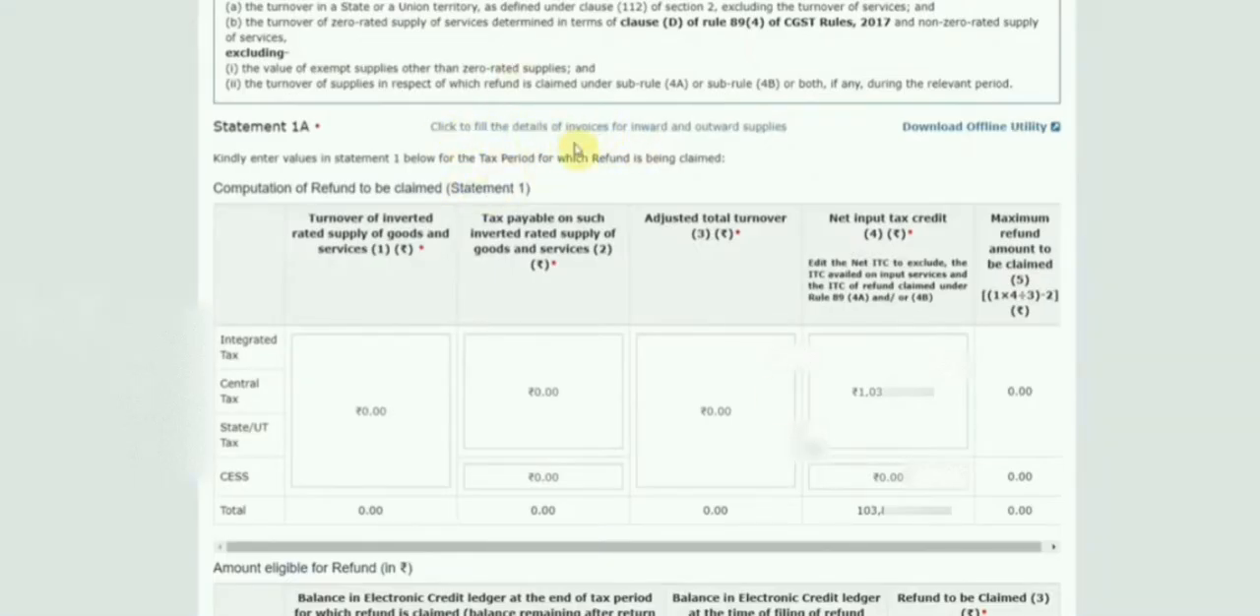
{"action": "left_click", "coordinate": [592, 126]}
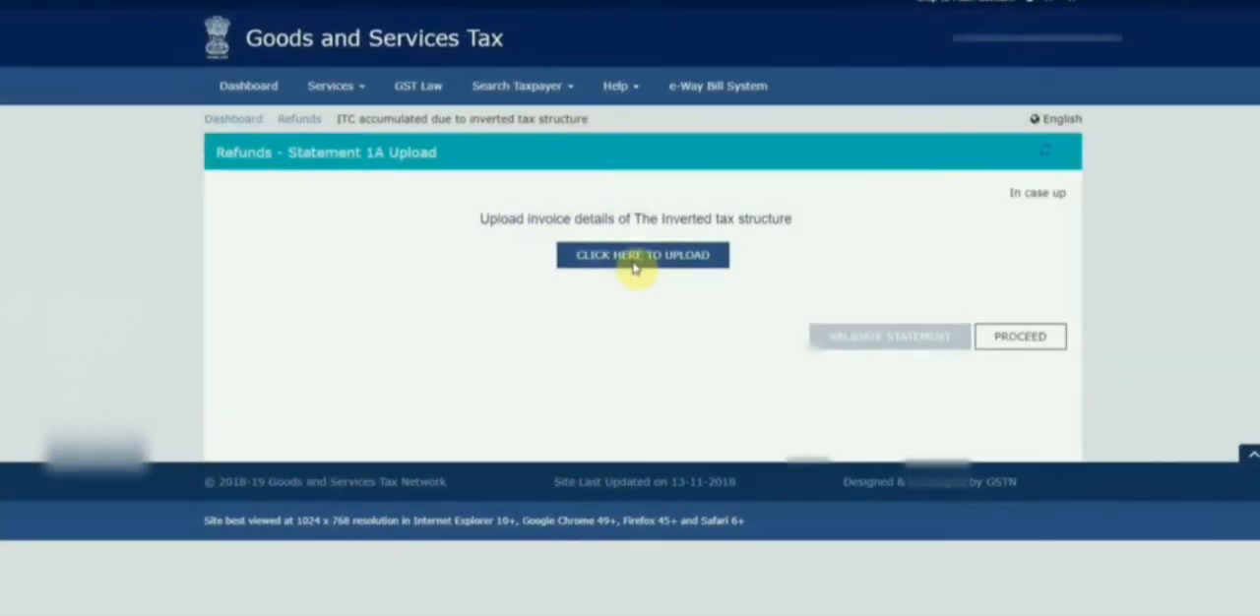
{"action": "left_click", "coordinate": [638, 256]}
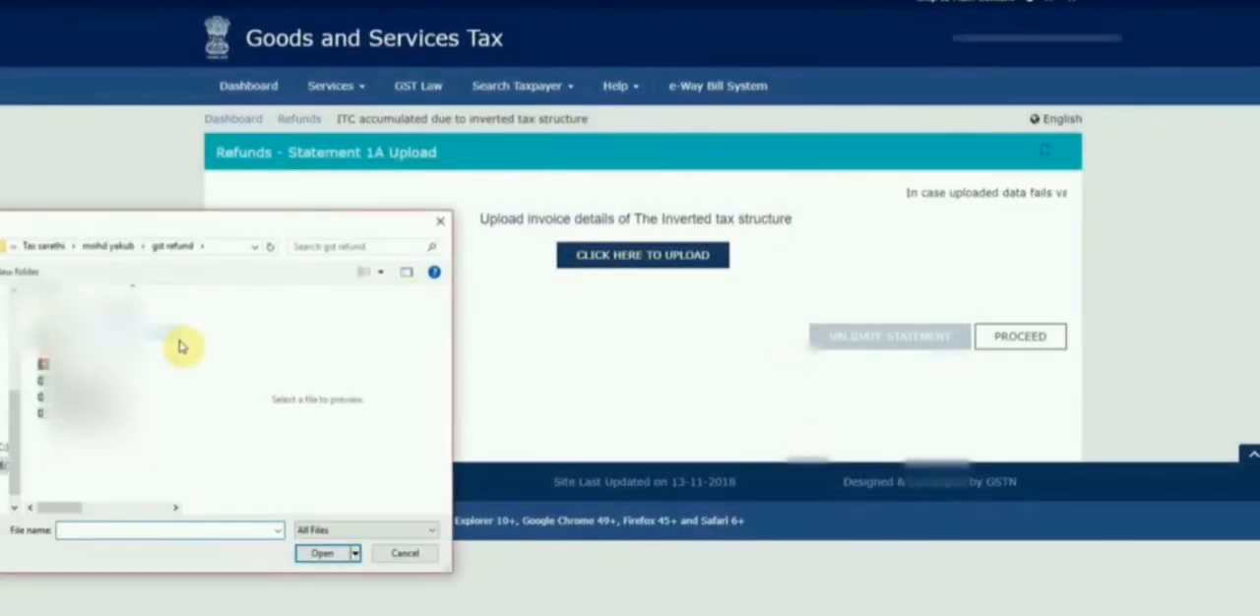
{"action": "left_click", "coordinate": [97, 349]}
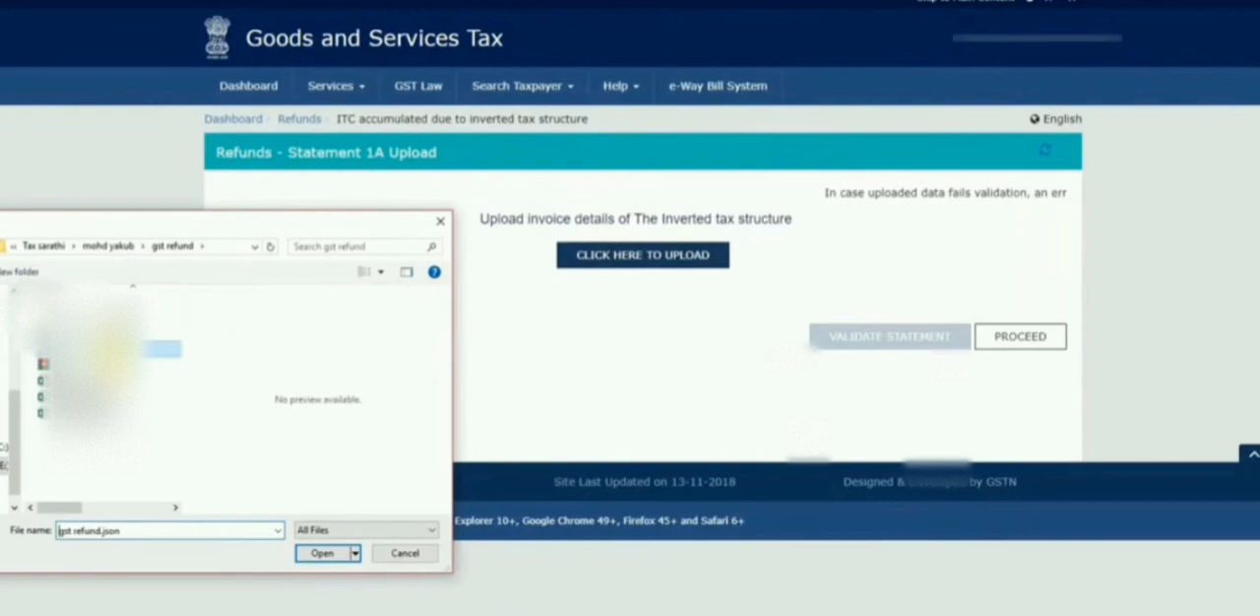
{"action": "left_click", "coordinate": [325, 553]}
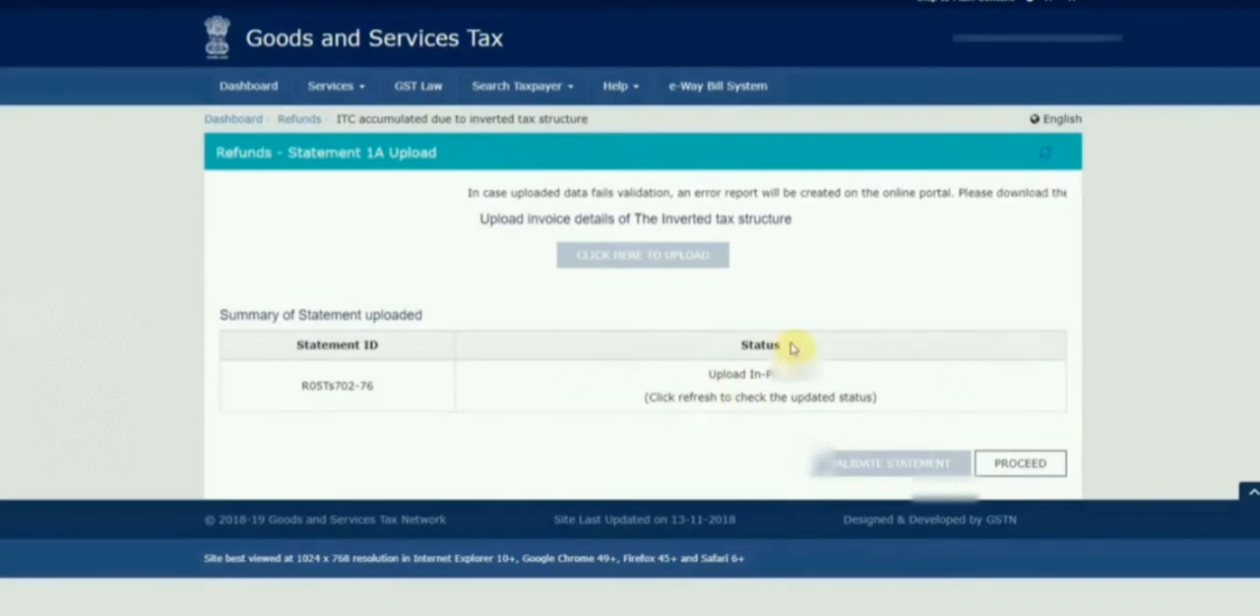
Refresh the Statement 1A upload status and accept the declaration of uploaded invoices, agreeing to proceed with validation against GSTR-1 data.
{"action": "left_click", "coordinate": [1047, 160]}
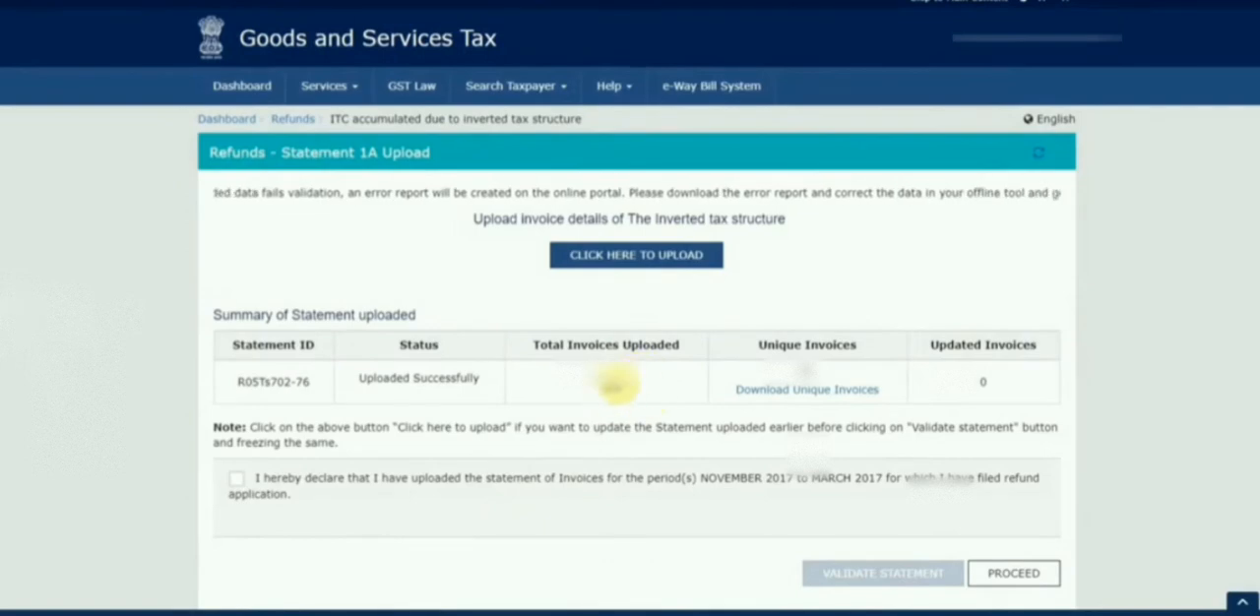
{"action": "left_click", "coordinate": [236, 479]}
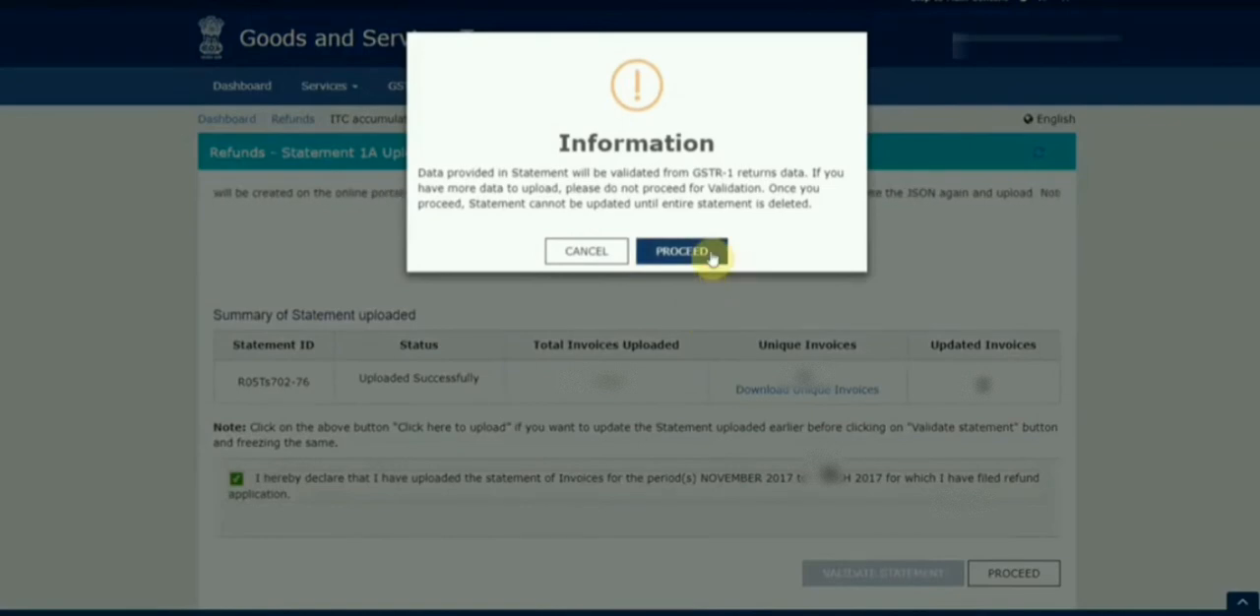
{"action": "left_click", "coordinate": [681, 252]}
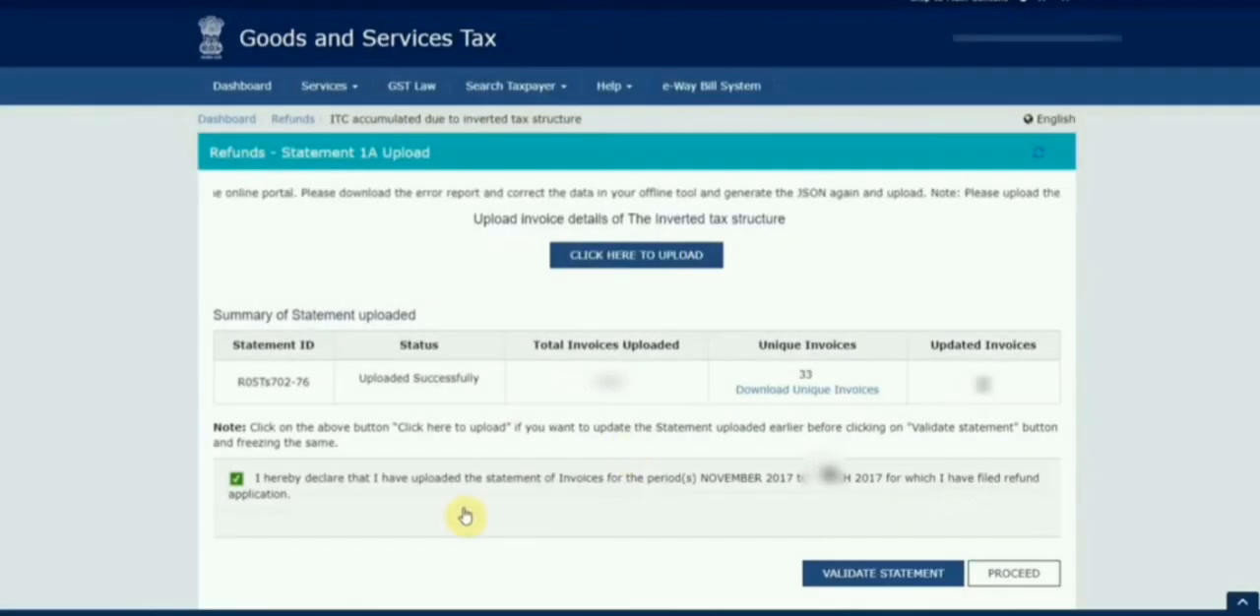
Validate the uploaded Statement 1A and proceed to the RFD-01A refund form.
{"action": "scroll", "coordinate": [738, 532], "scroll_direction": "down", "scroll_amount": 1}
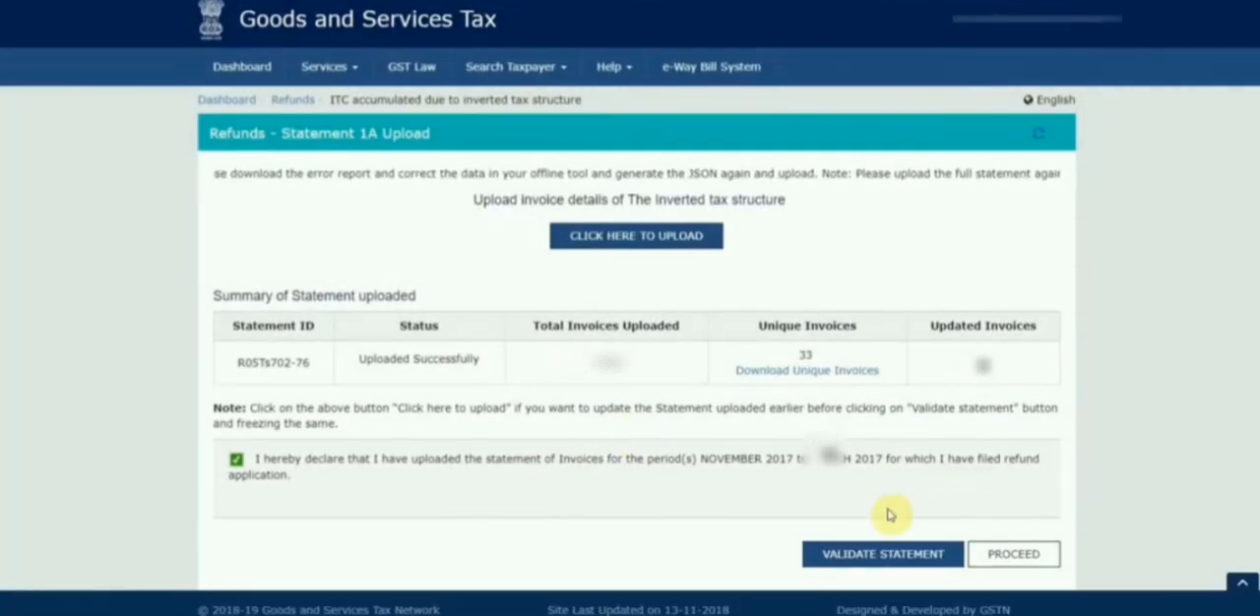
{"action": "left_click", "coordinate": [872, 554]}
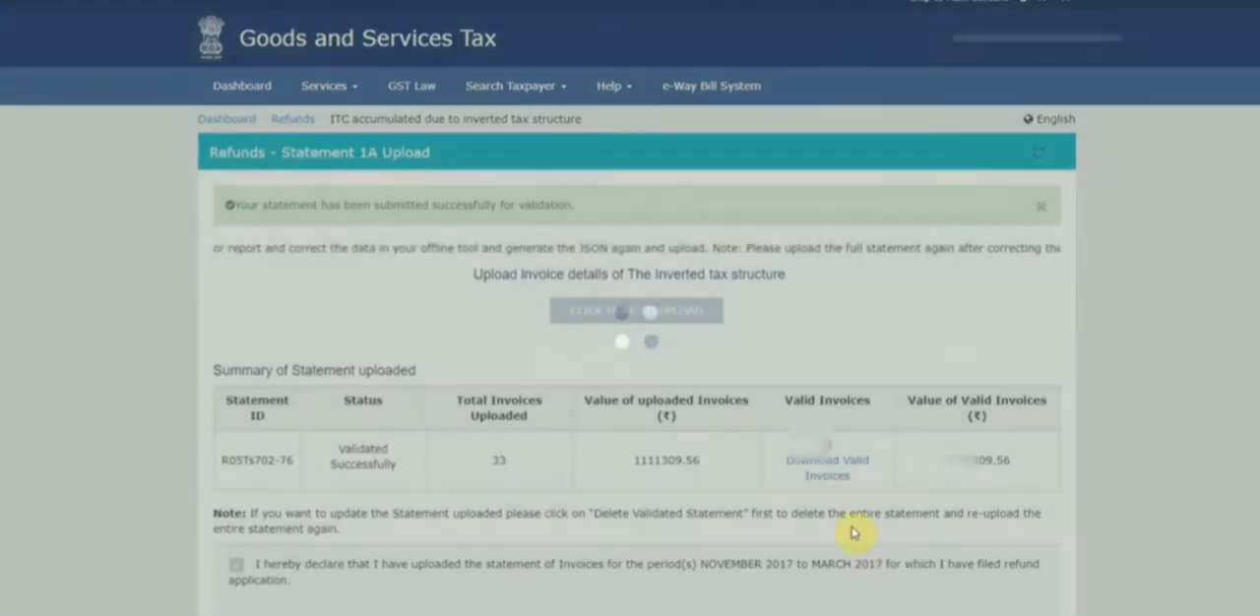
{"action": "scroll", "coordinate": [974, 364], "scroll_direction": "down", "scroll_amount": 2}
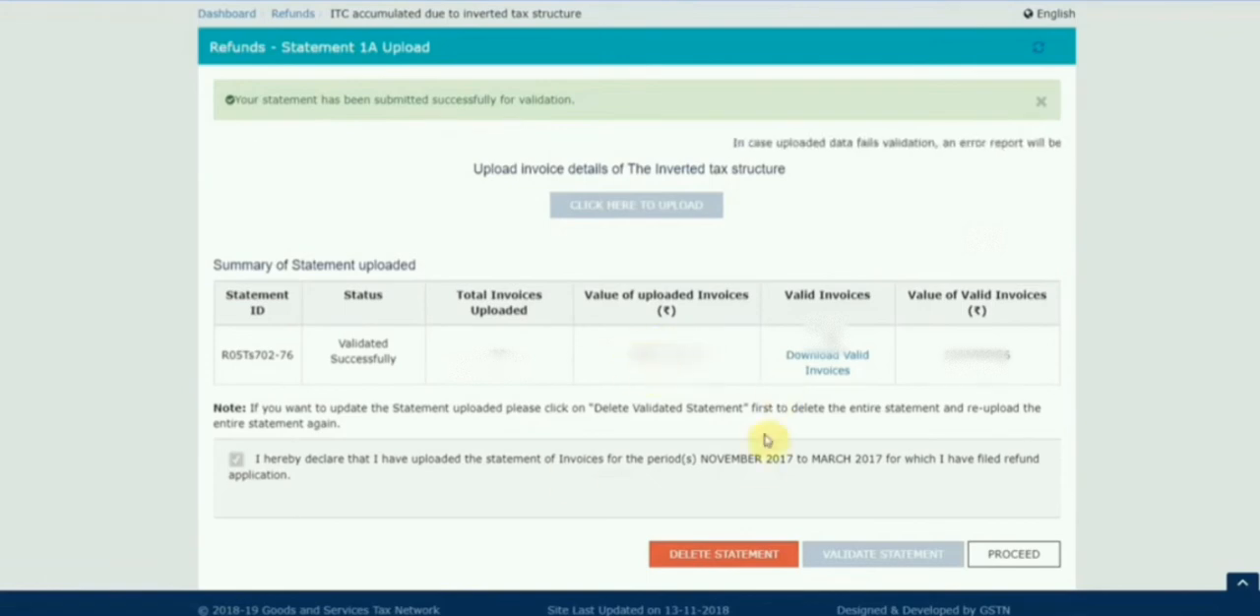
{"action": "left_click", "coordinate": [1014, 554]}
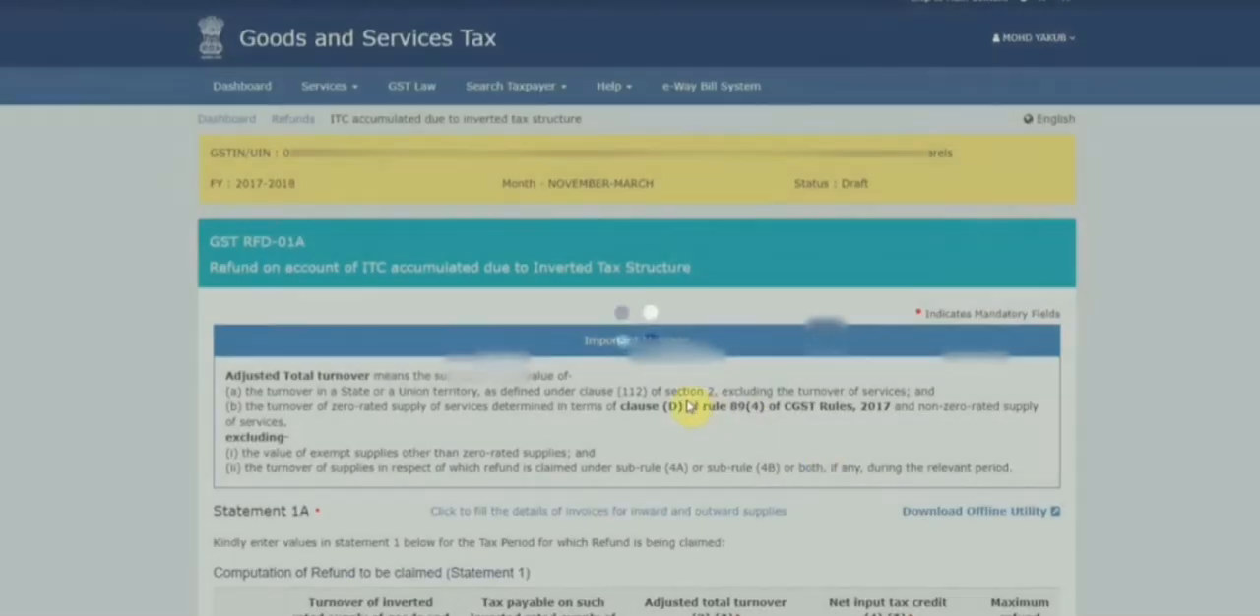
Fill in Statement 1's turnover of inverted rated supply and the tax payable on it, using the outward supply totals from the Statement-1A workbook.
{"action": "scroll", "coordinate": [716, 445], "scroll_direction": "down", "scroll_amount": 3}
{"action": "scroll", "coordinate": [718, 443], "scroll_direction": "down", "scroll_amount": 3}
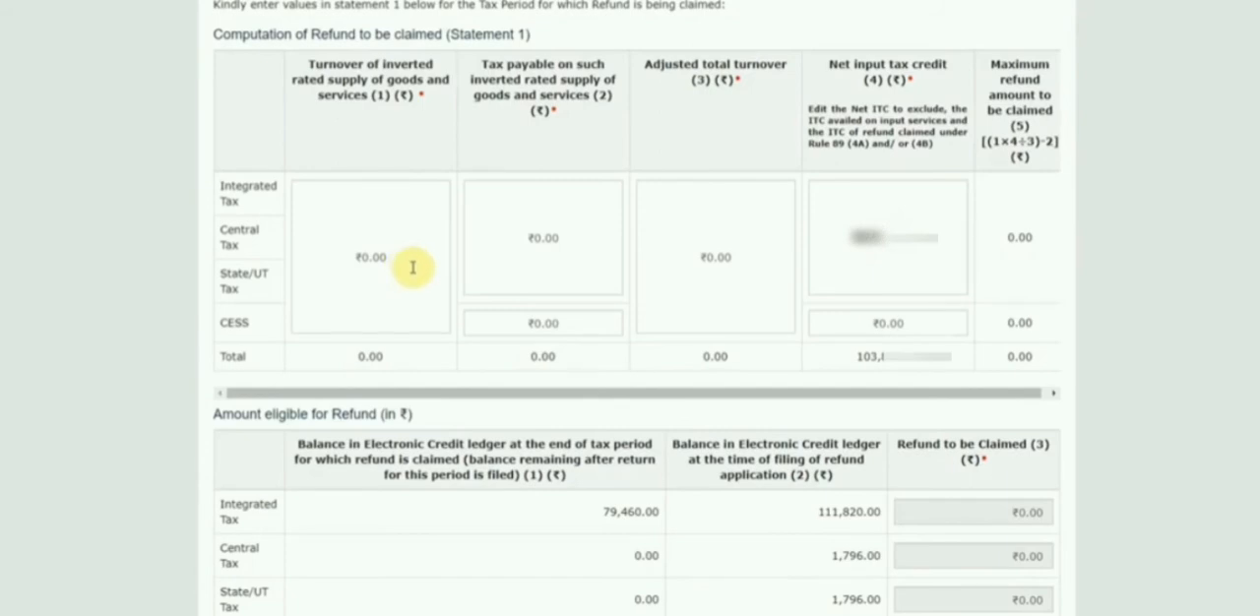
{"action": "scroll", "coordinate": [415, 264], "scroll_direction": "up", "scroll_amount": 1}
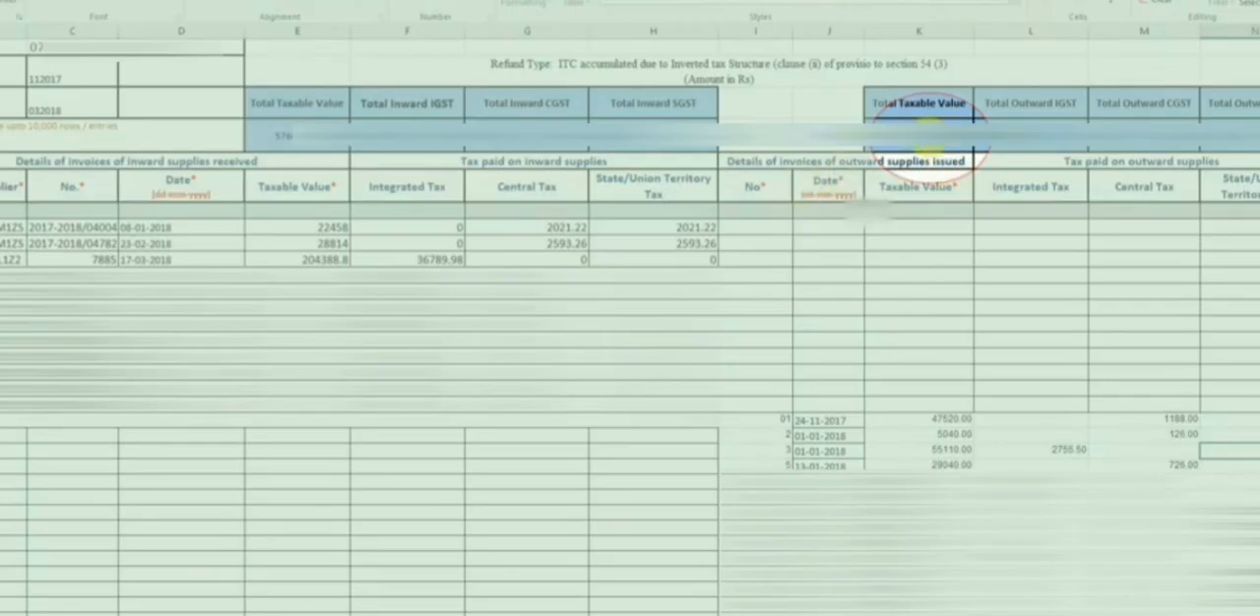
{"action": "left_click", "coordinate": [928, 136]}
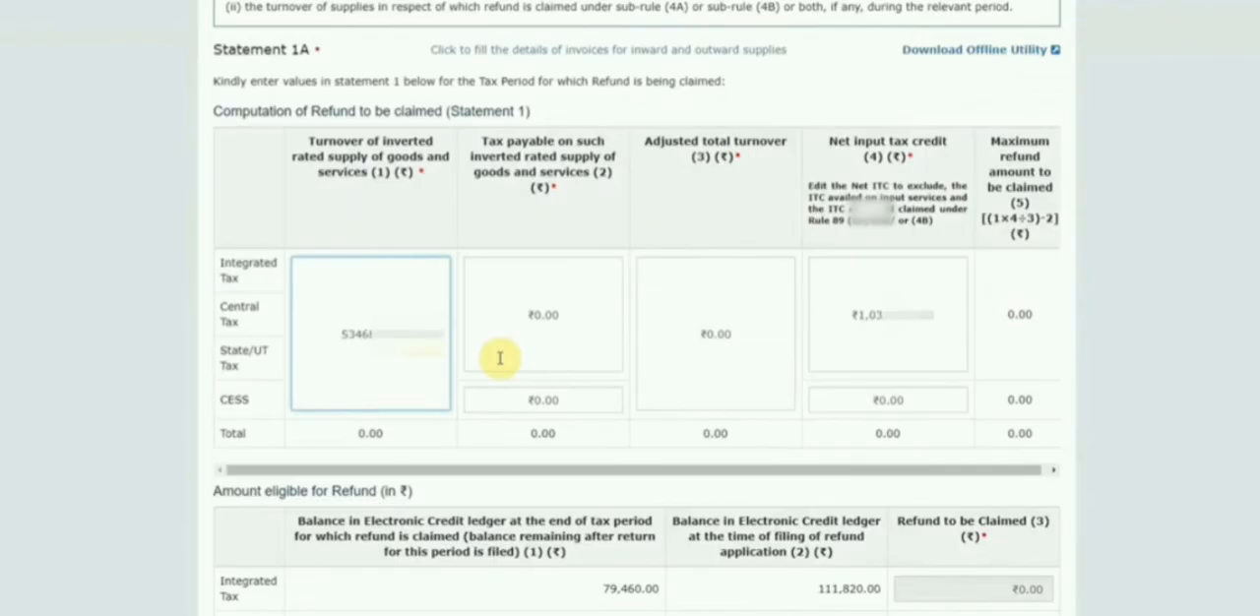
{"action": "left_click", "coordinate": [567, 260]}
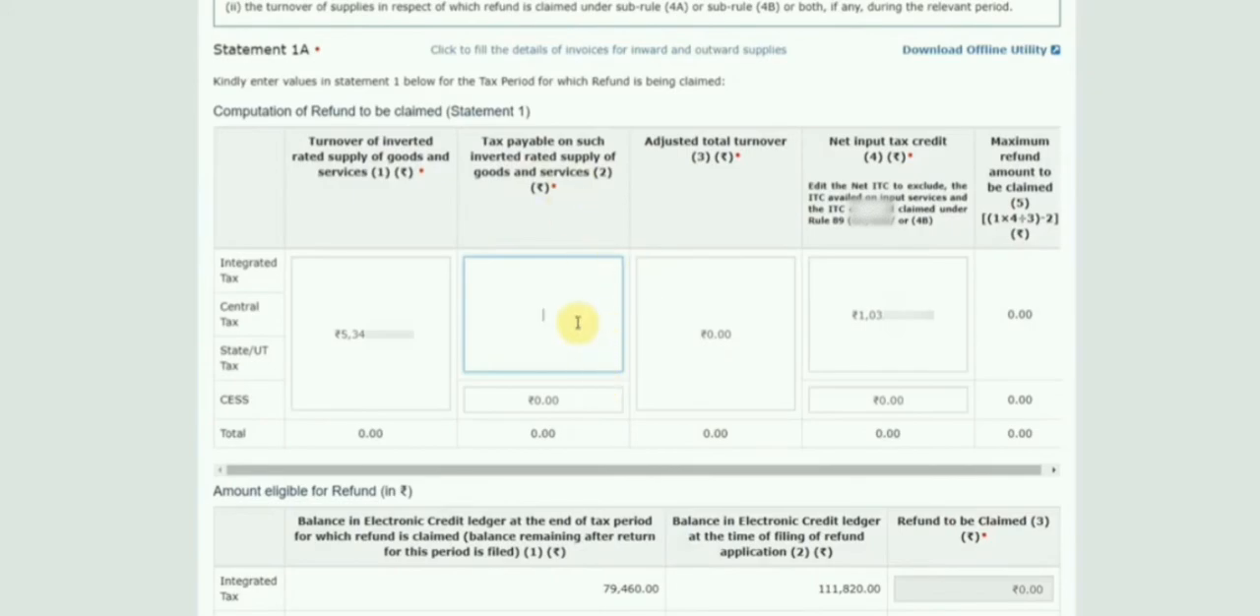
{"action": "key", "text": "alt+Tab"}
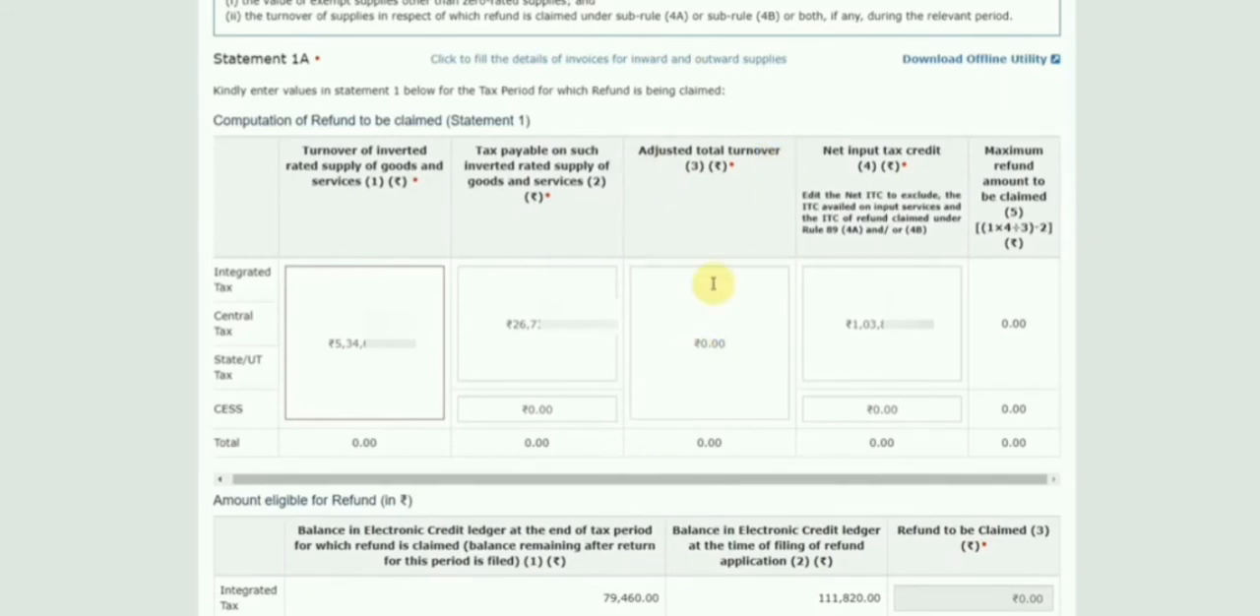
Enter the adjusted total turnover in Statement 1, using the same amount as the turnover of inverted rated supply.
{"action": "left_click", "coordinate": [694, 345]}
{"action": "type", "text": "5"}
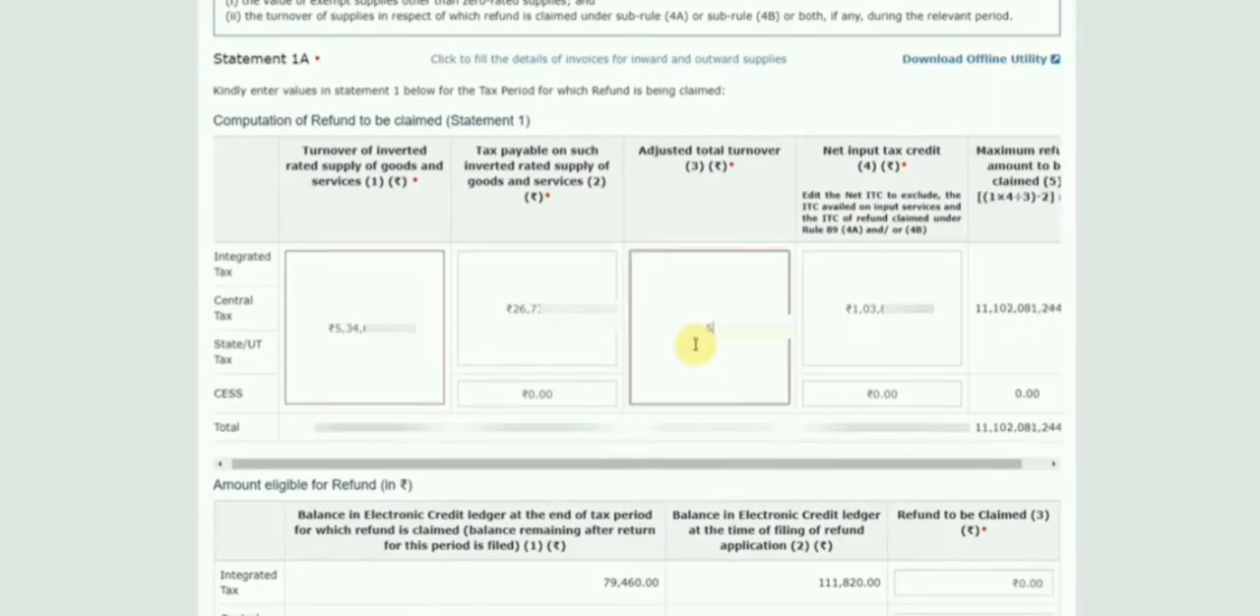
{"action": "type", "text": "34"}
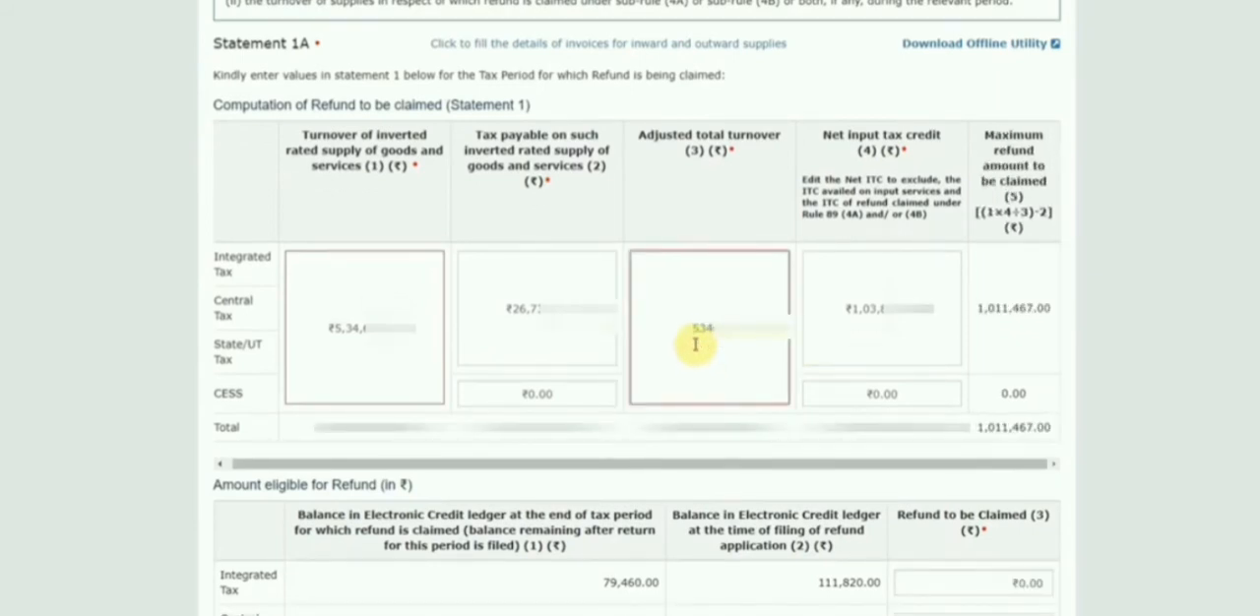
{"action": "type", "text": "80"}
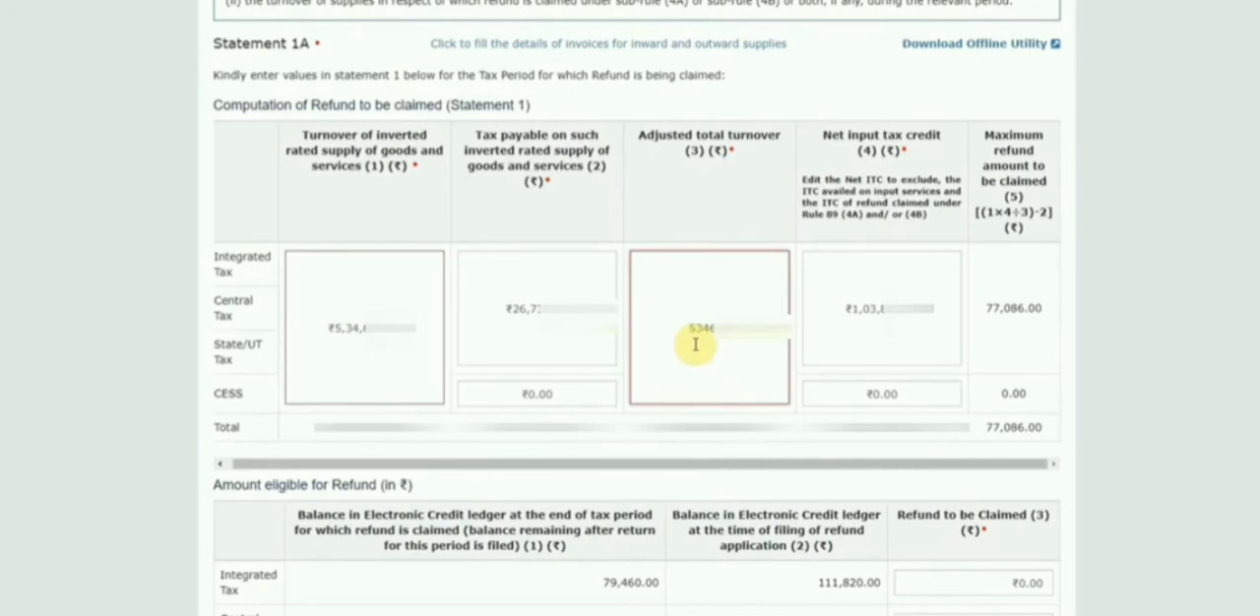
{"action": "type", "text": "50"}
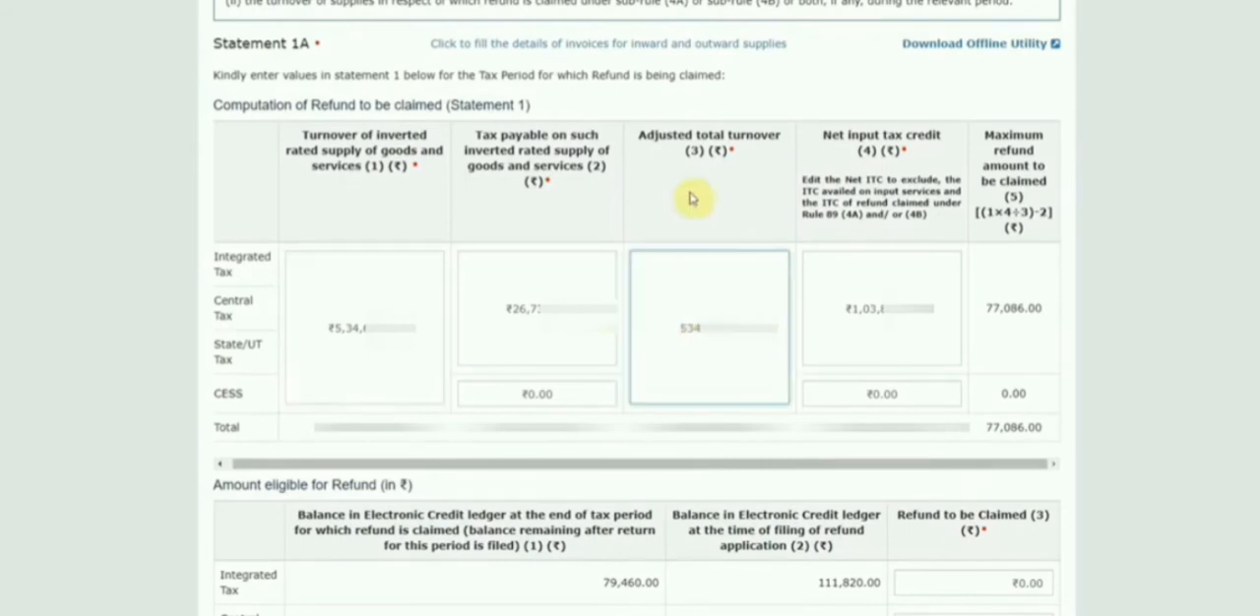
{"action": "left_click", "coordinate": [688, 201]}
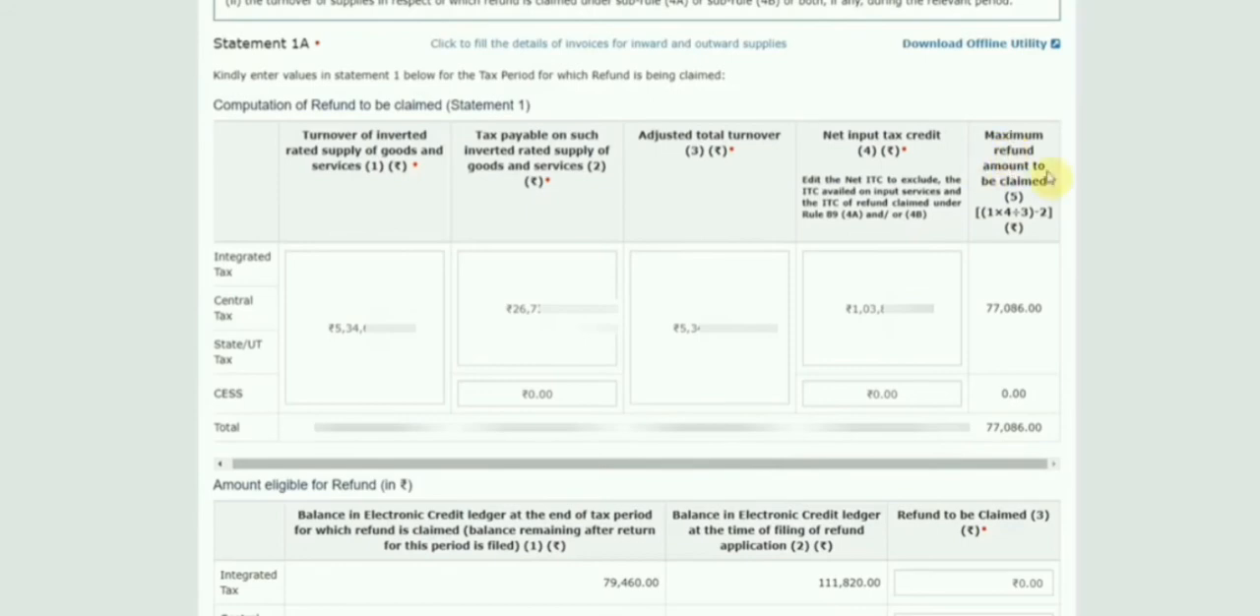
Compare the maximum refund amount with the Electronic Credit ledger balances for the refund period and at the time of filing.
{"action": "scroll", "coordinate": [984, 343], "scroll_direction": "down", "scroll_amount": 2}
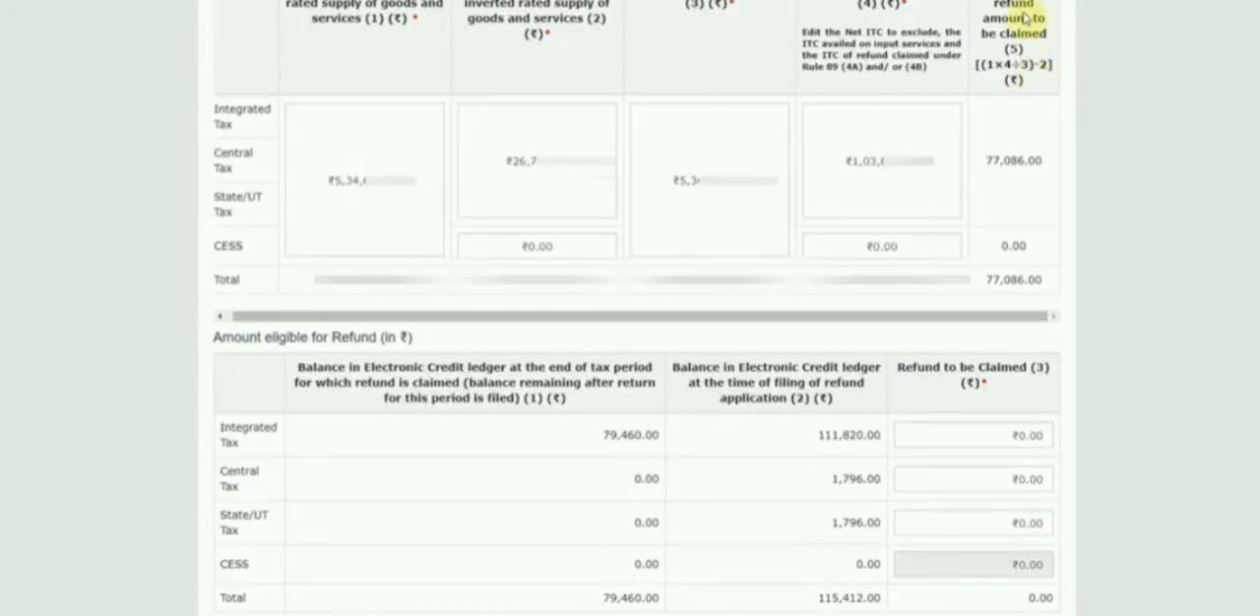
{"action": "scroll", "coordinate": [1019, 234], "scroll_direction": "up", "scroll_amount": 1}
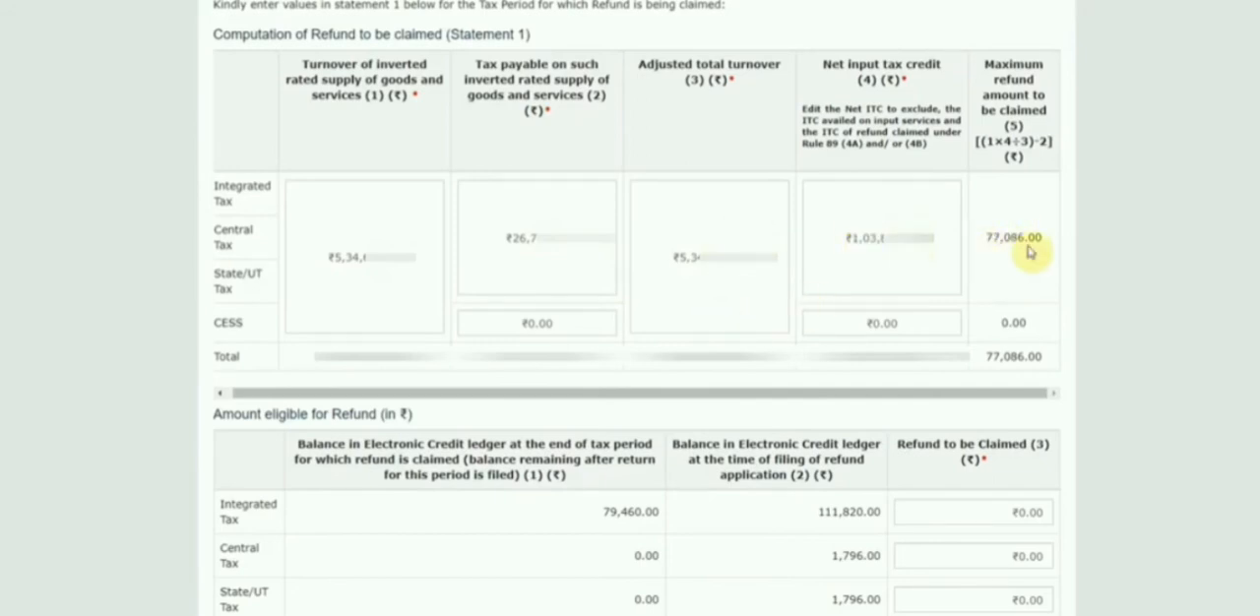
{"action": "scroll", "coordinate": [718, 529], "scroll_direction": "down", "scroll_amount": 3}
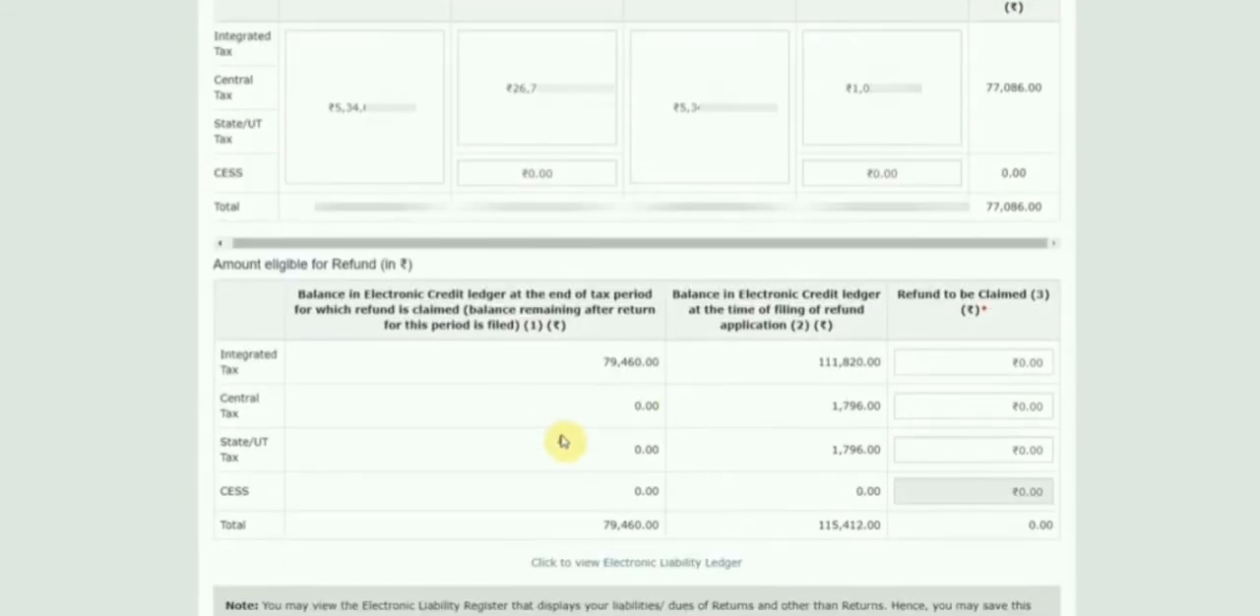
{"action": "scroll", "coordinate": [501, 360], "scroll_direction": "up", "scroll_amount": 2}
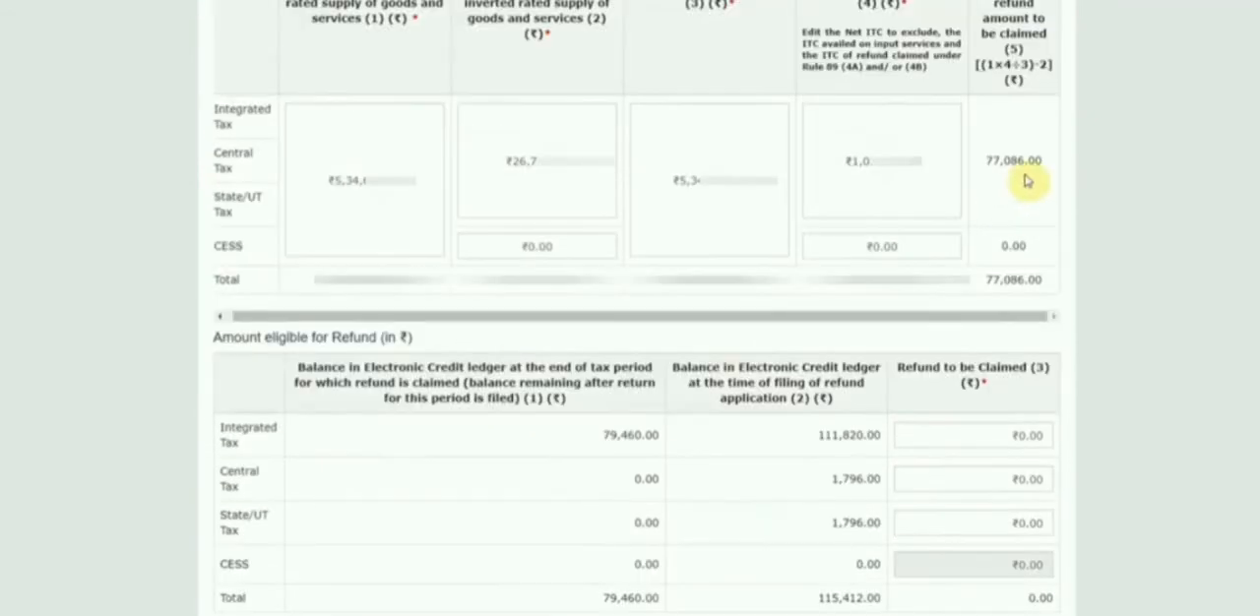
{"action": "scroll", "coordinate": [599, 469], "scroll_direction": "up", "scroll_amount": 8}
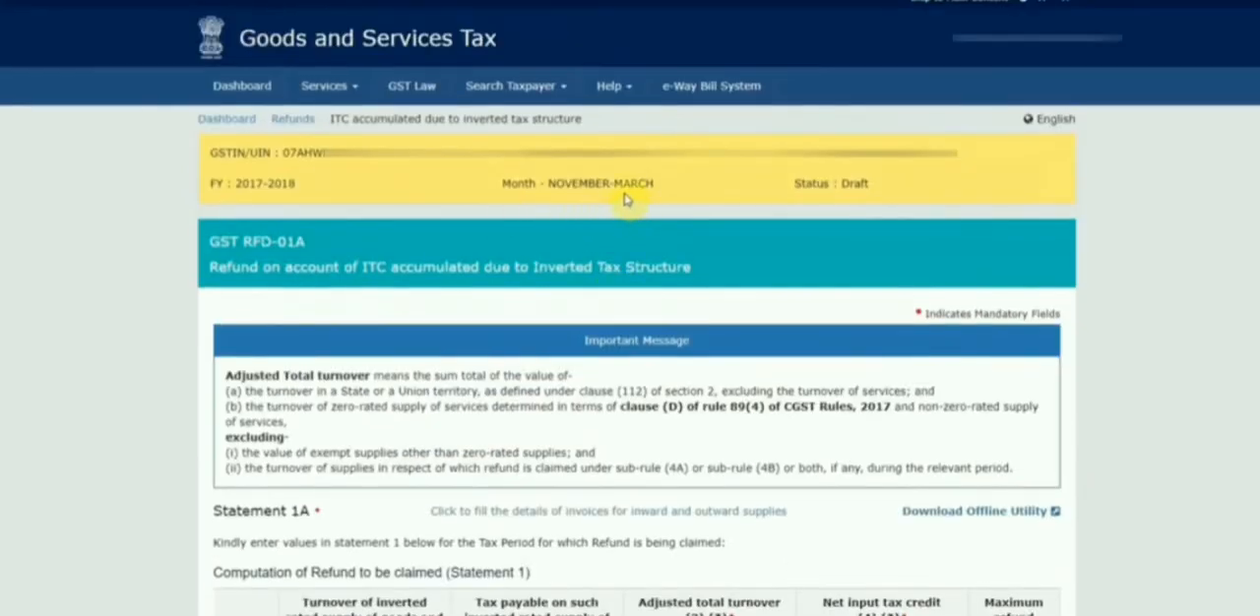
{"action": "scroll", "coordinate": [689, 344], "scroll_direction": "down", "scroll_amount": 8}
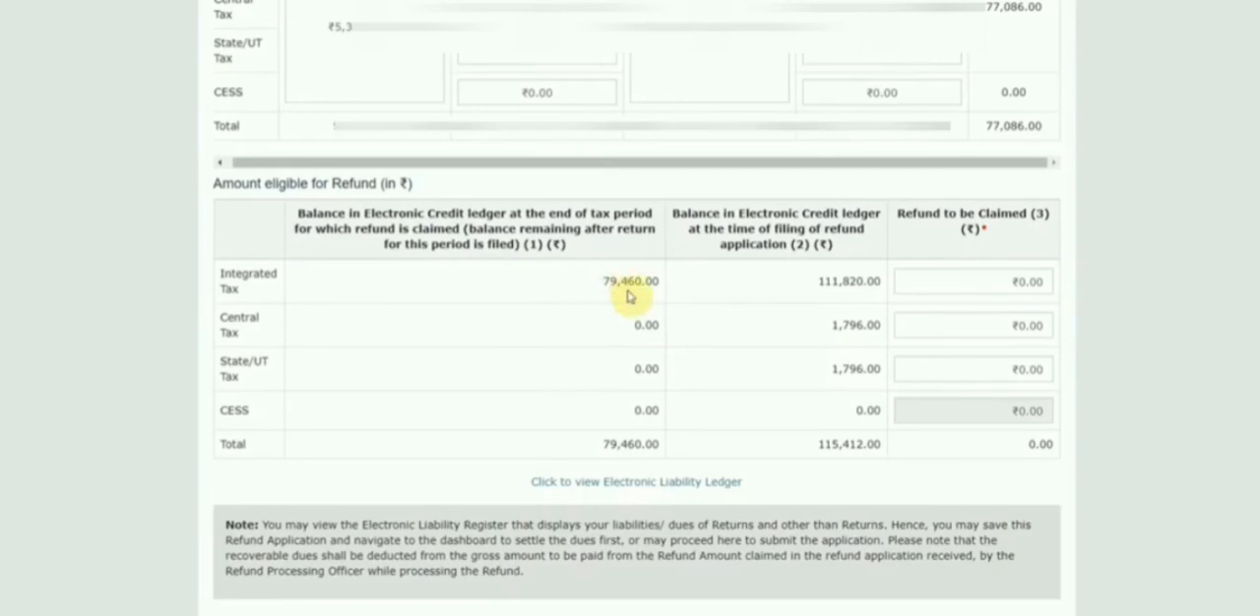
{"action": "scroll", "coordinate": [596, 383], "scroll_direction": "up", "scroll_amount": 2}
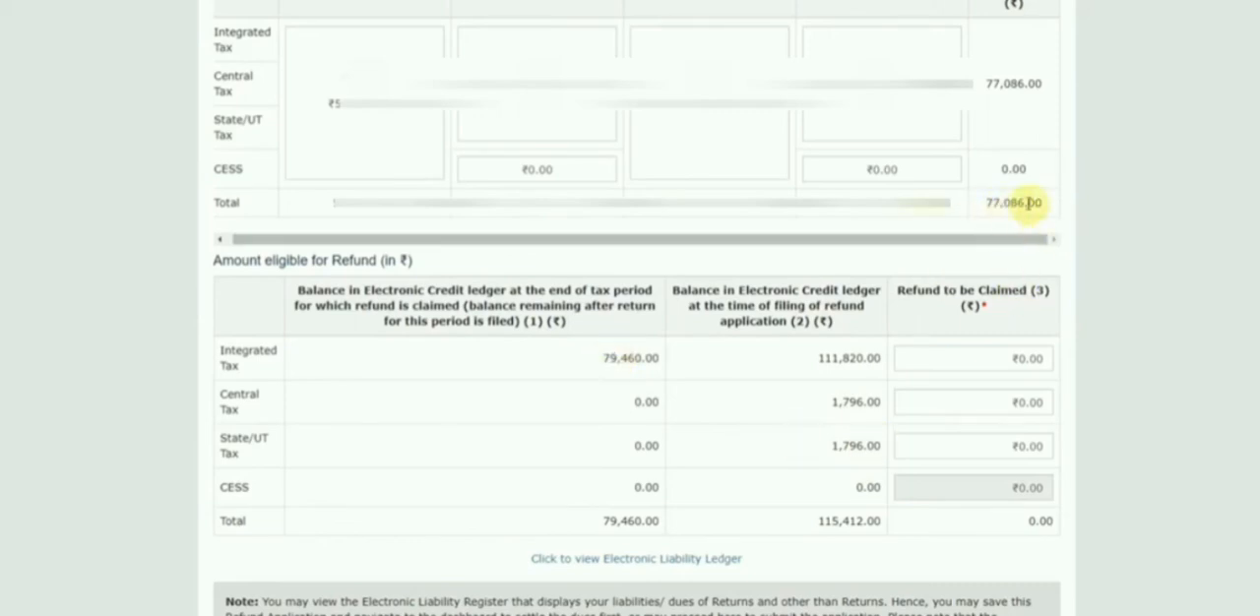
Set the integrated tax refund to be claimed to 77086.
{"action": "left_click", "coordinate": [954, 363]}
{"action": "type", "text": "77"}
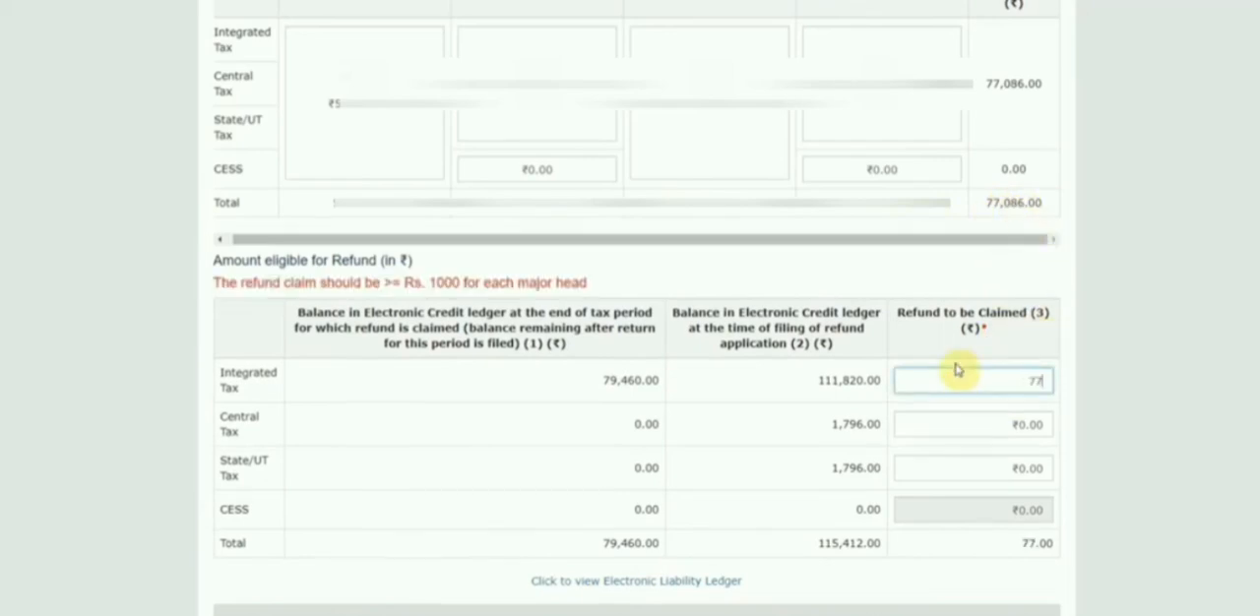
{"action": "type", "text": "086.00"}
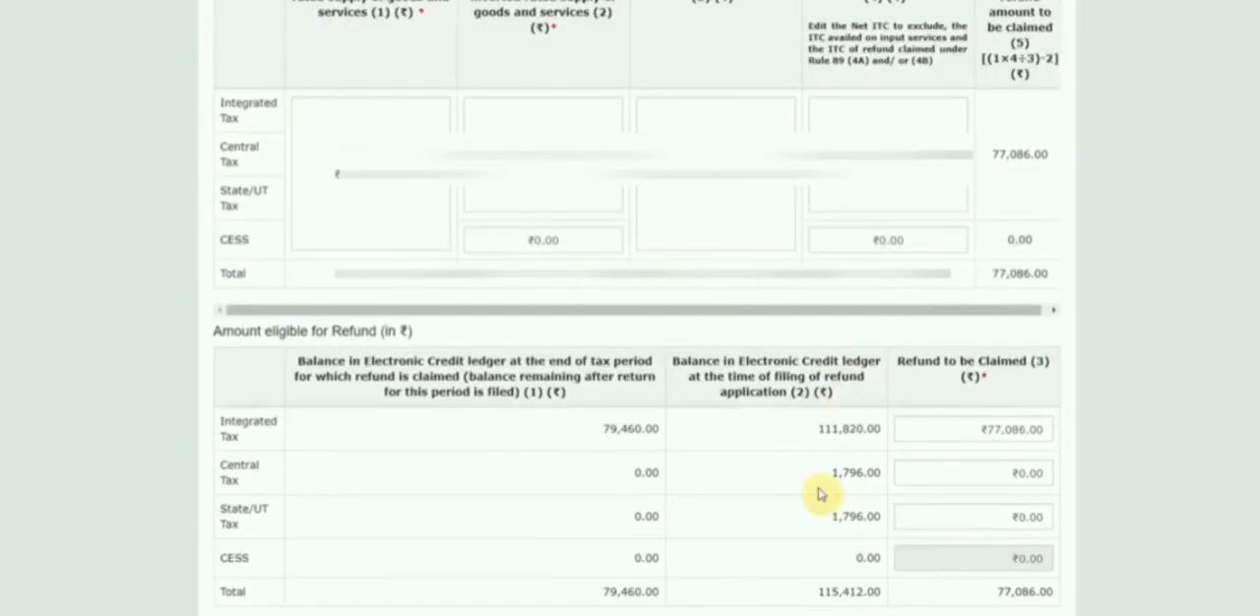
Select the Punjab National Bank account as the bank account for the refund.
{"action": "scroll", "coordinate": [831, 531], "scroll_direction": "down", "scroll_amount": 1}
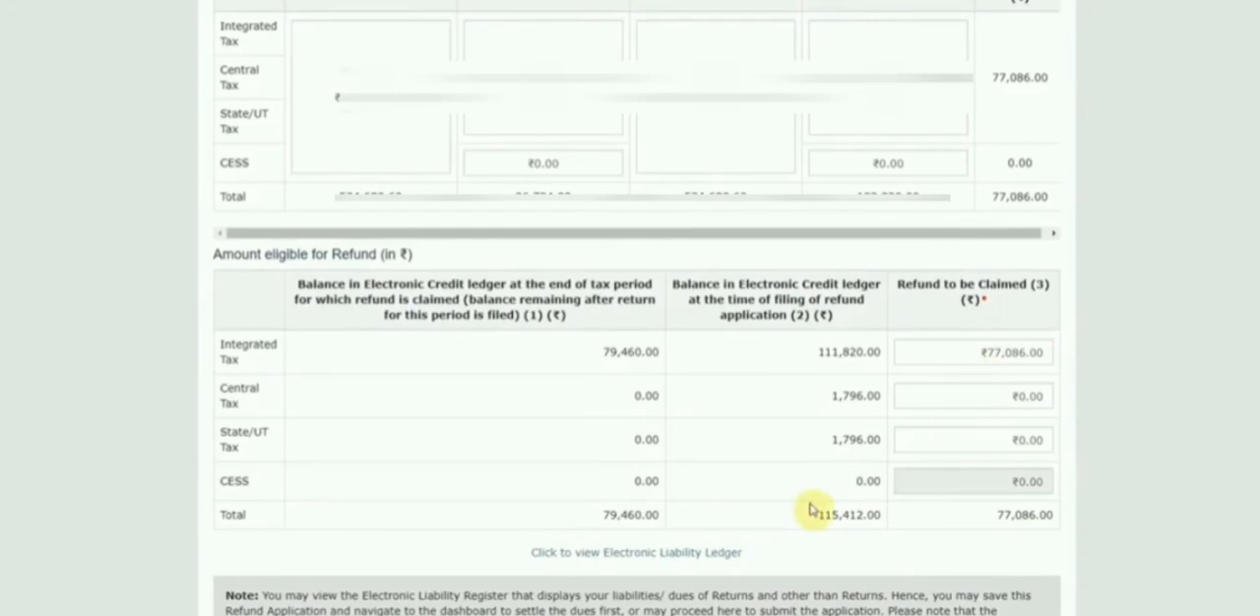
{"action": "scroll", "coordinate": [809, 509], "scroll_direction": "down", "scroll_amount": 5}
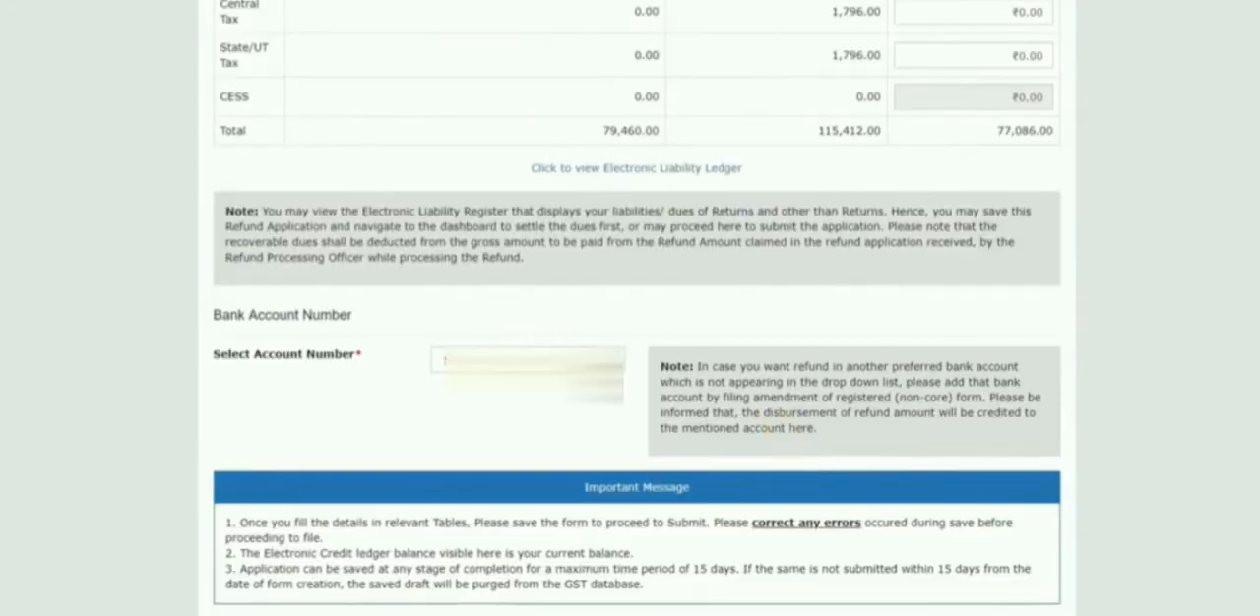
{"action": "left_click", "coordinate": [595, 362]}
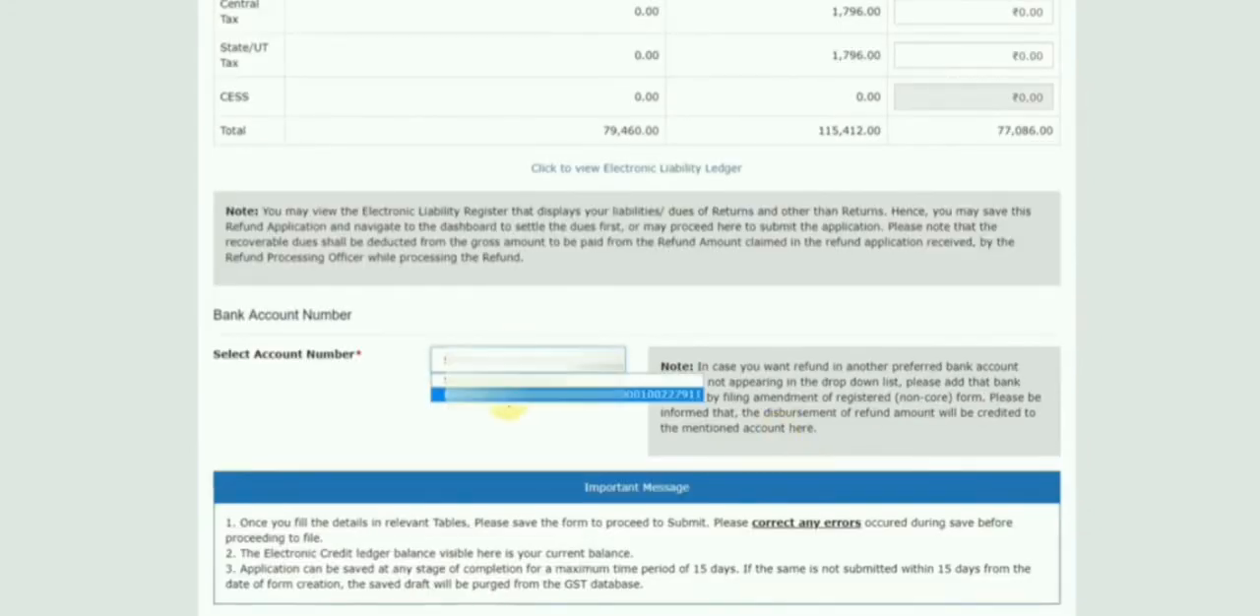
{"action": "left_click", "coordinate": [512, 381]}
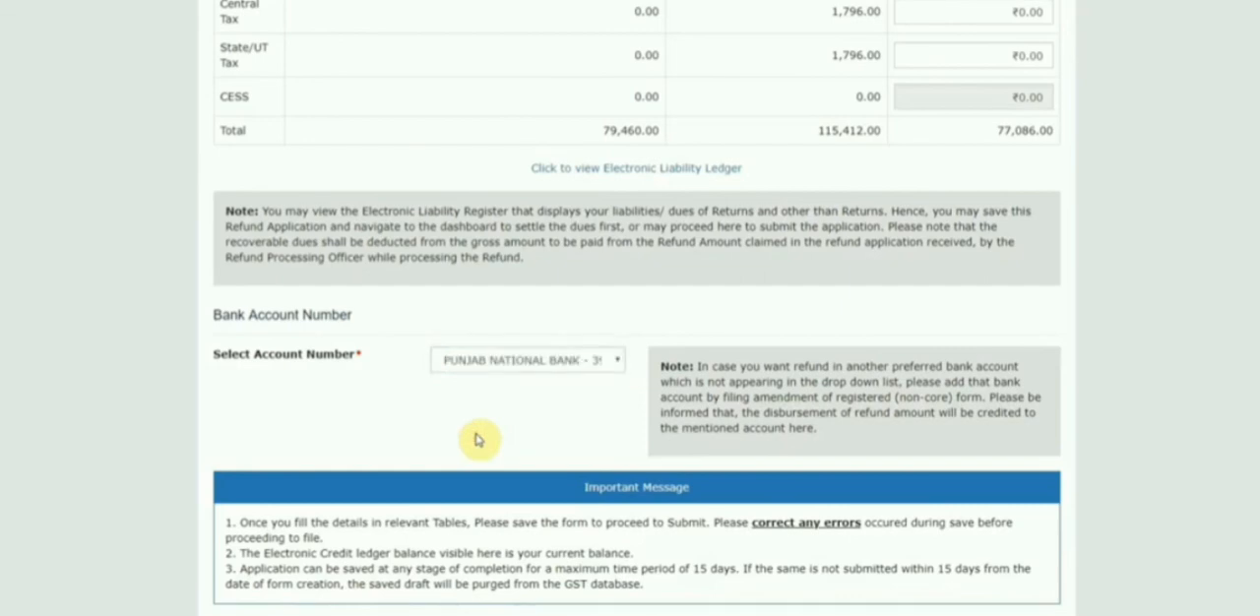
Review the supporting documents, declaration and undertaking sections, and save the refund application.
{"action": "scroll", "coordinate": [476, 440], "scroll_direction": "down", "scroll_amount": 2}
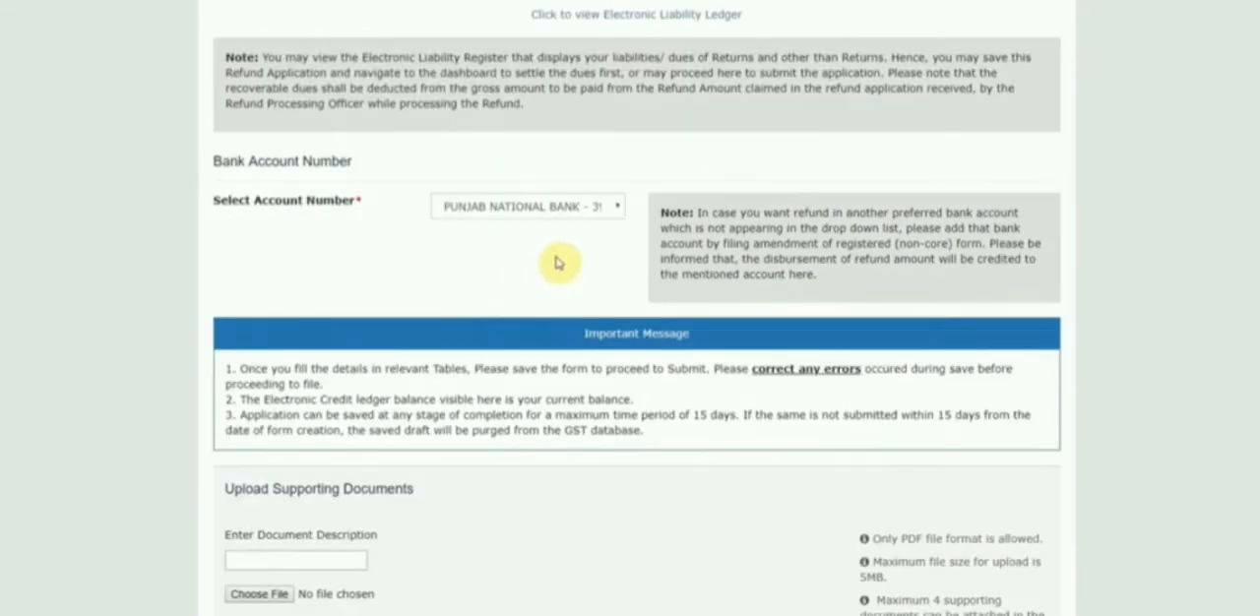
{"action": "scroll", "coordinate": [554, 522], "scroll_direction": "down", "scroll_amount": 3}
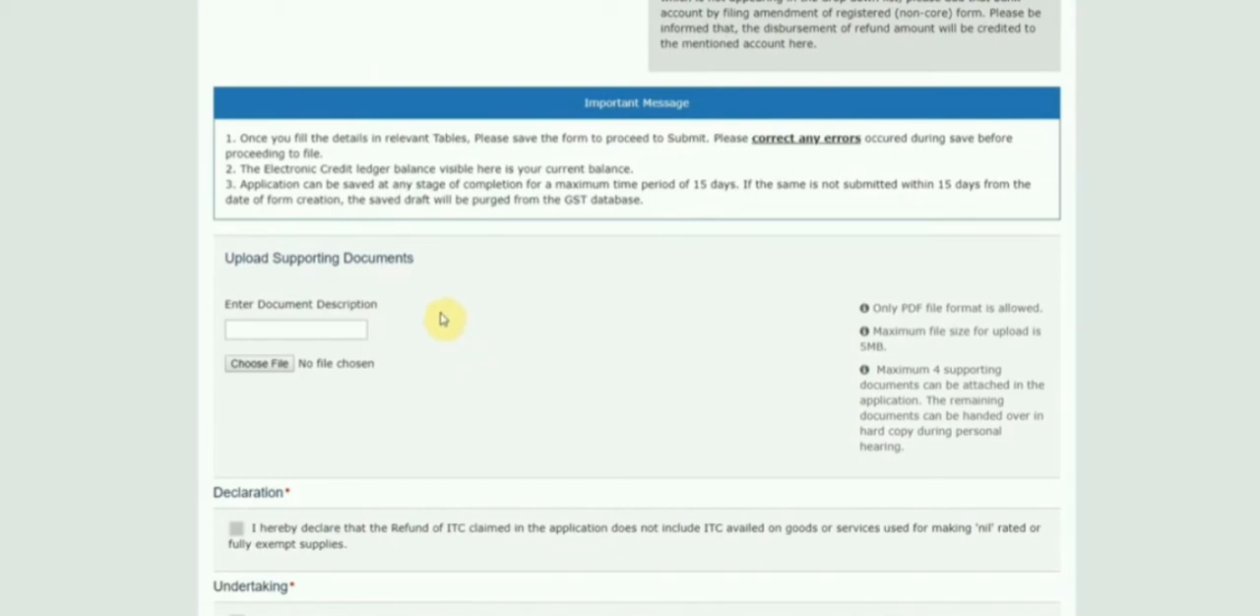
{"action": "scroll", "coordinate": [506, 374], "scroll_direction": "down", "scroll_amount": 3}
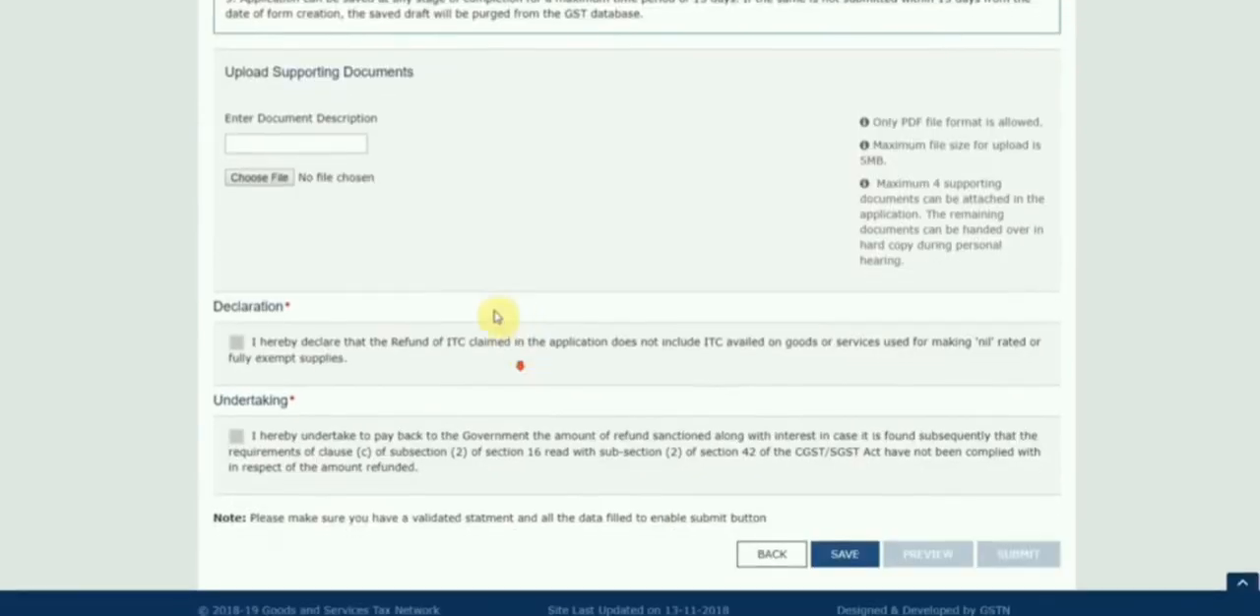
{"action": "scroll", "coordinate": [541, 393], "scroll_direction": "up", "scroll_amount": 12}
{"action": "scroll", "coordinate": [598, 430], "scroll_direction": "down", "scroll_amount": 8}
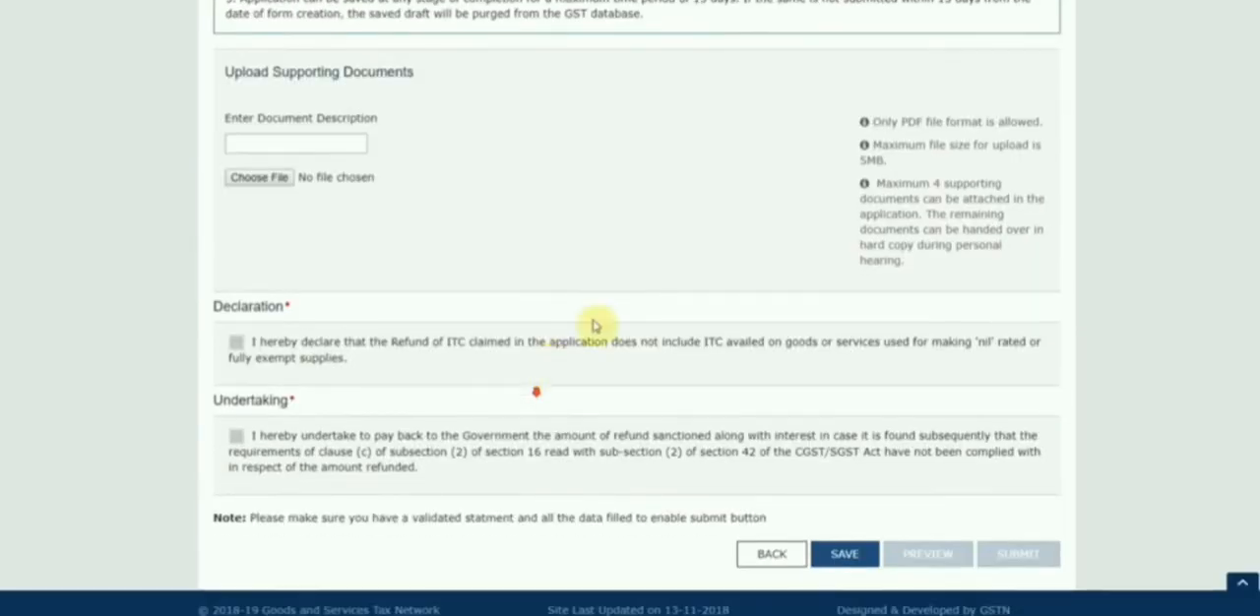
{"action": "left_click", "coordinate": [841, 554]}
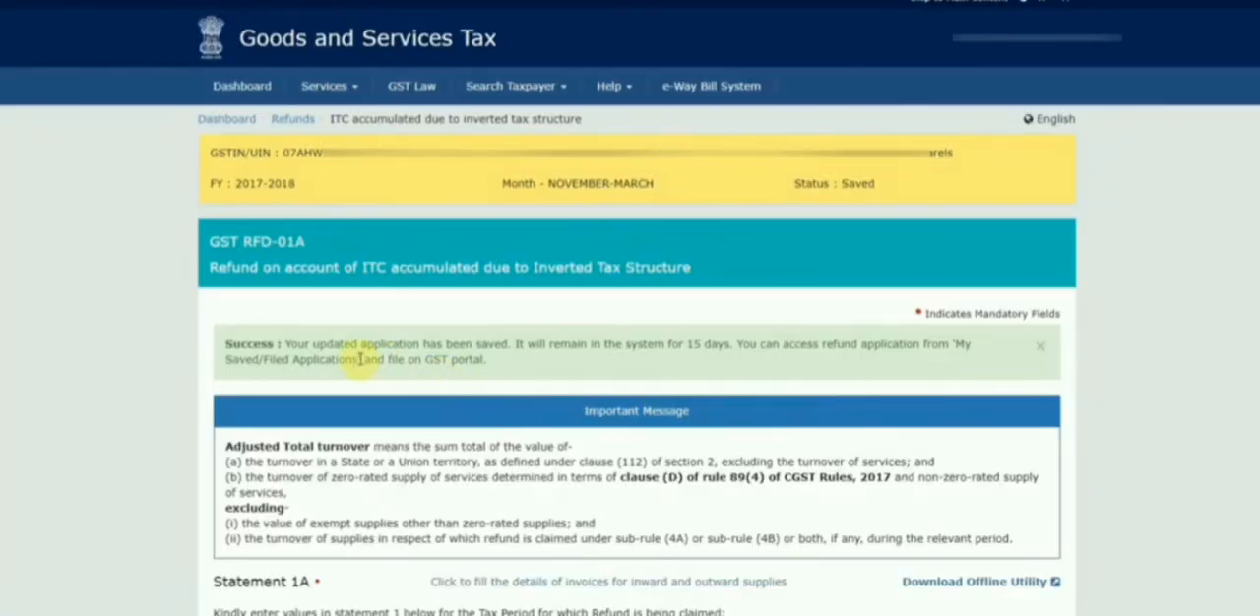
Accept the ITC refund declaration and the repayment undertaking, and submit the refund application.
{"action": "scroll", "coordinate": [748, 358], "scroll_direction": "down", "scroll_amount": 4}
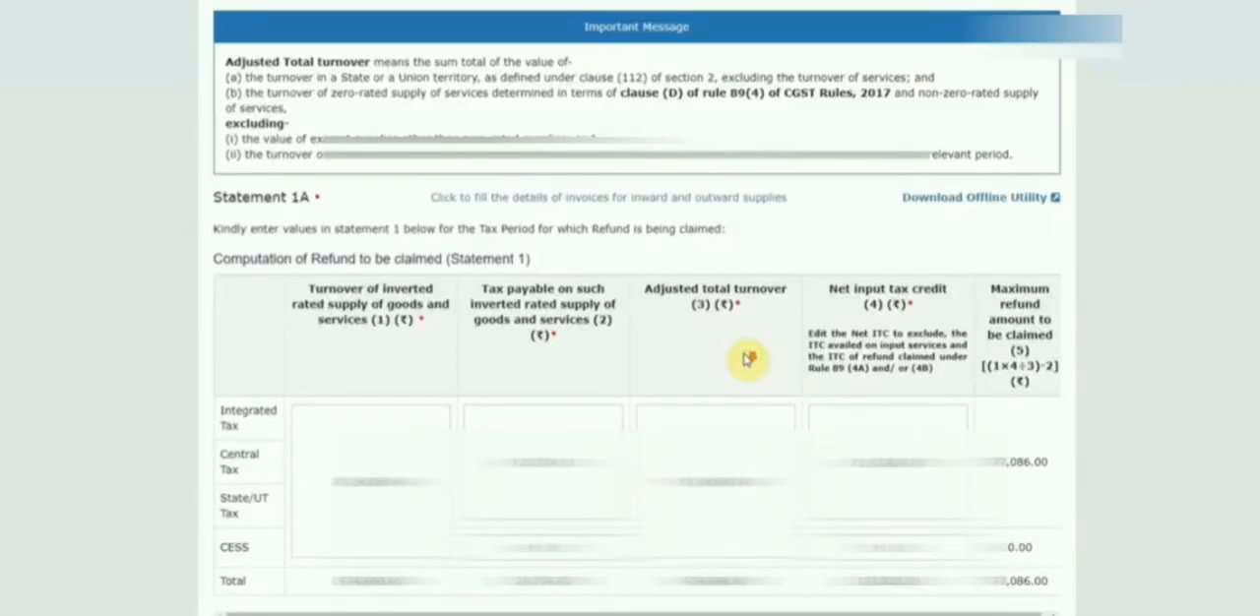
{"action": "scroll", "coordinate": [751, 358], "scroll_direction": "up", "scroll_amount": 4}
{"action": "scroll", "coordinate": [758, 366], "scroll_direction": "down", "scroll_amount": 4}
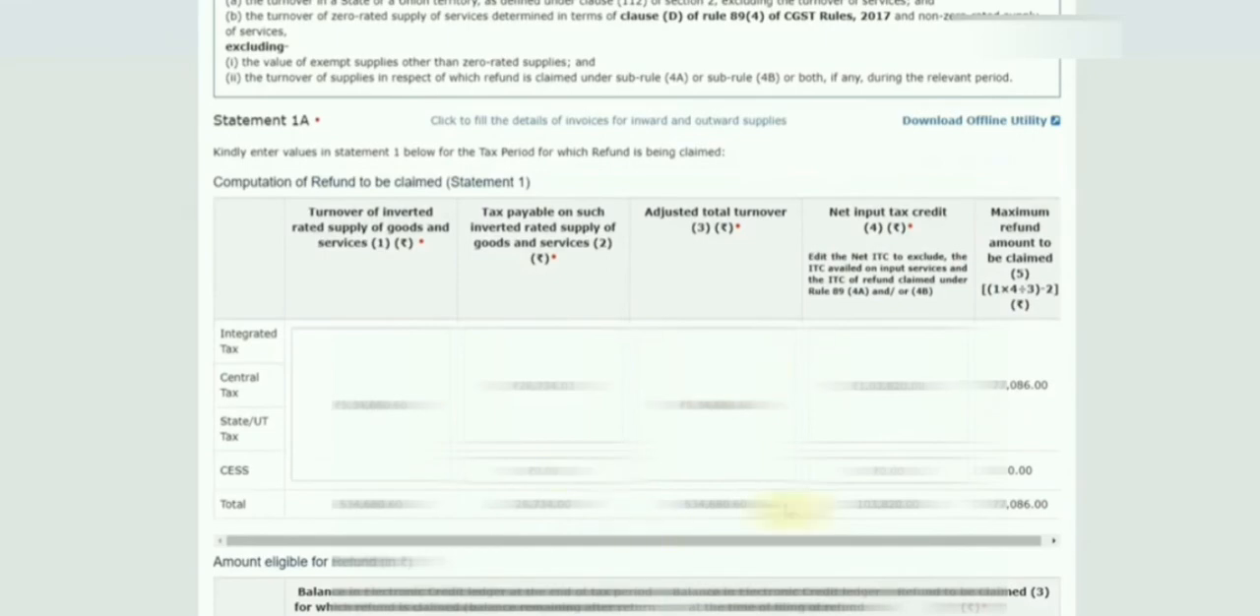
{"action": "scroll", "coordinate": [689, 502], "scroll_direction": "down", "scroll_amount": 8}
{"action": "scroll", "coordinate": [502, 401], "scroll_direction": "down", "scroll_amount": 5}
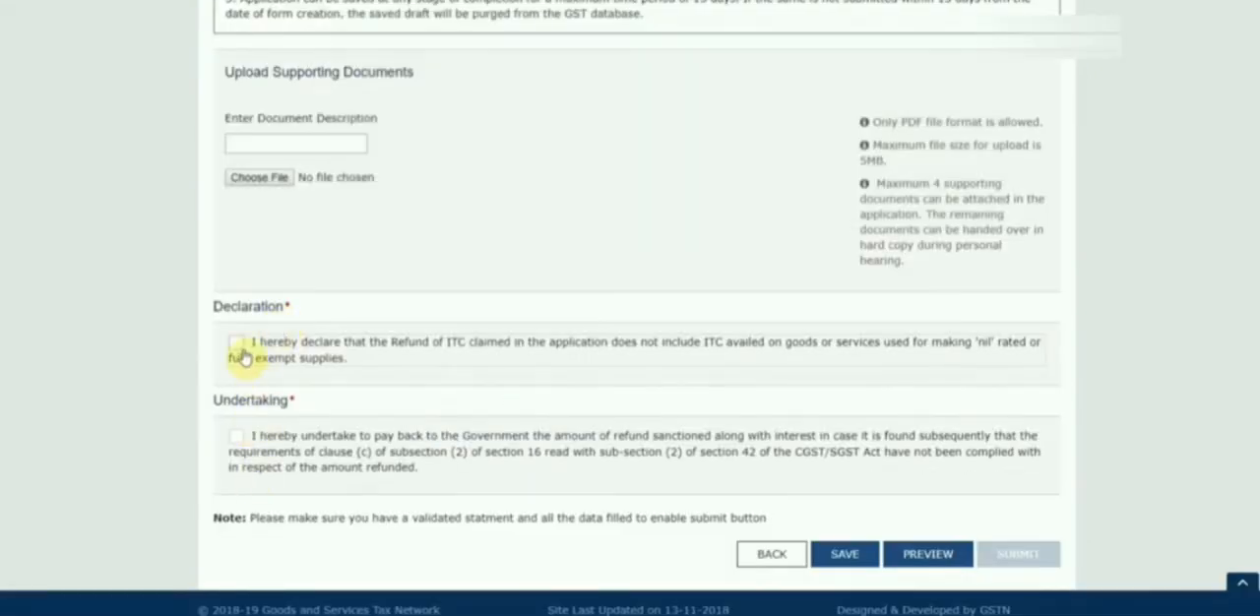
{"action": "left_click", "coordinate": [238, 345]}
{"action": "left_click", "coordinate": [236, 440]}
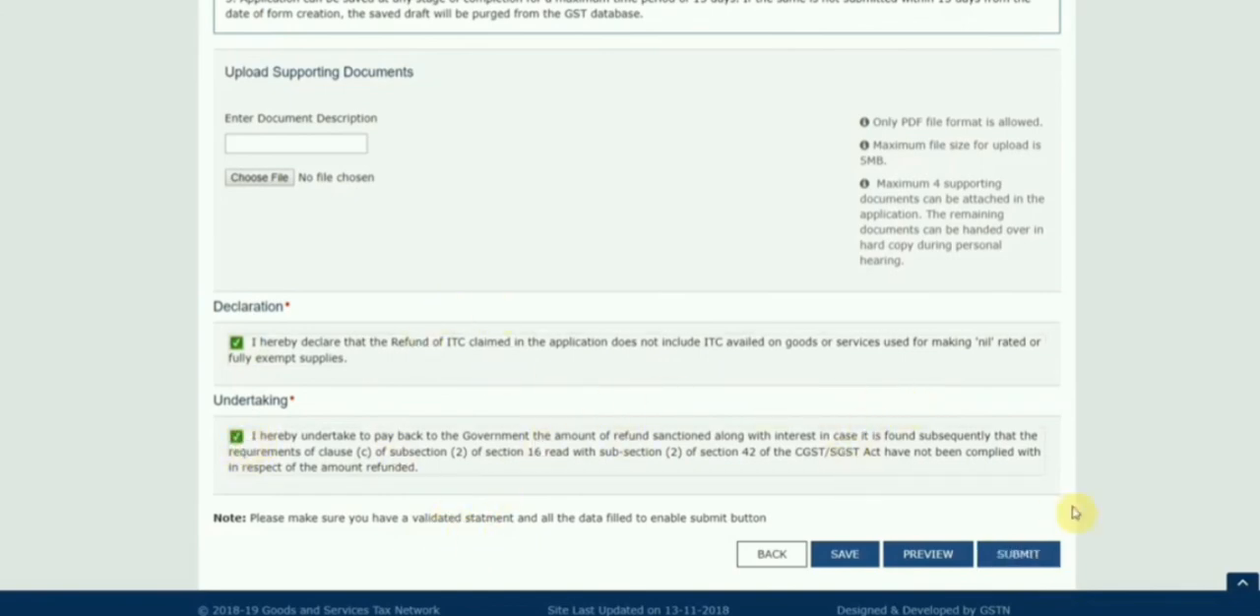
{"action": "left_click", "coordinate": [1022, 556]}
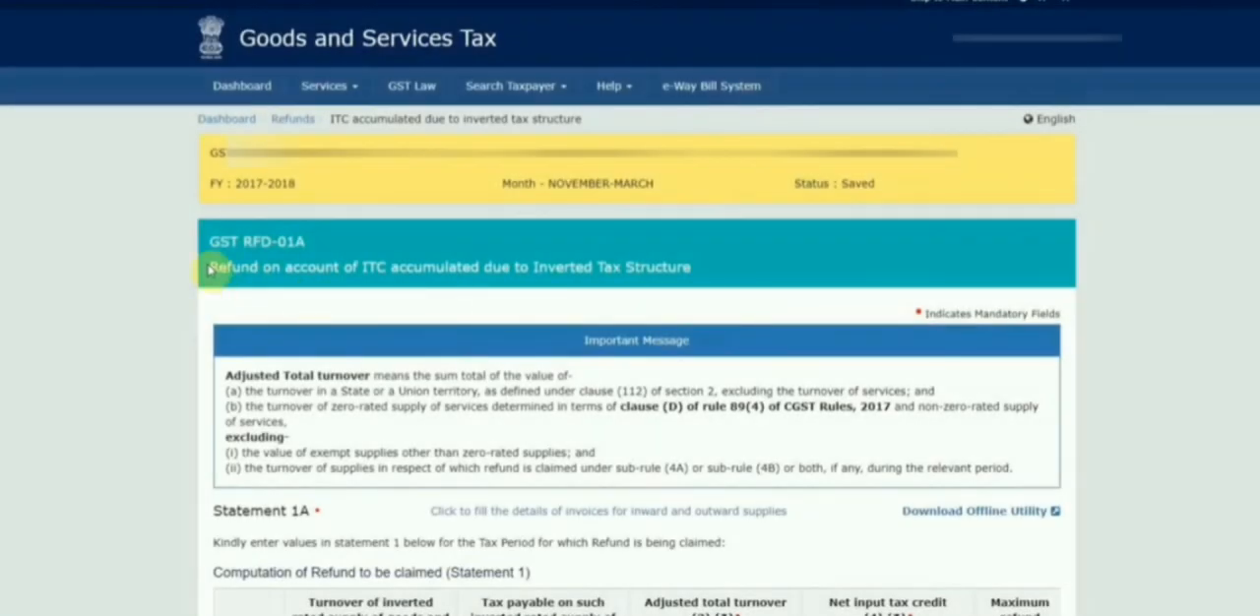
Preview the submitted refund application and review the draft GST RFD-01A PDF from the bank and declaration details to the refund computation.
{"action": "scroll", "coordinate": [515, 376], "scroll_direction": "down", "scroll_amount": 10}
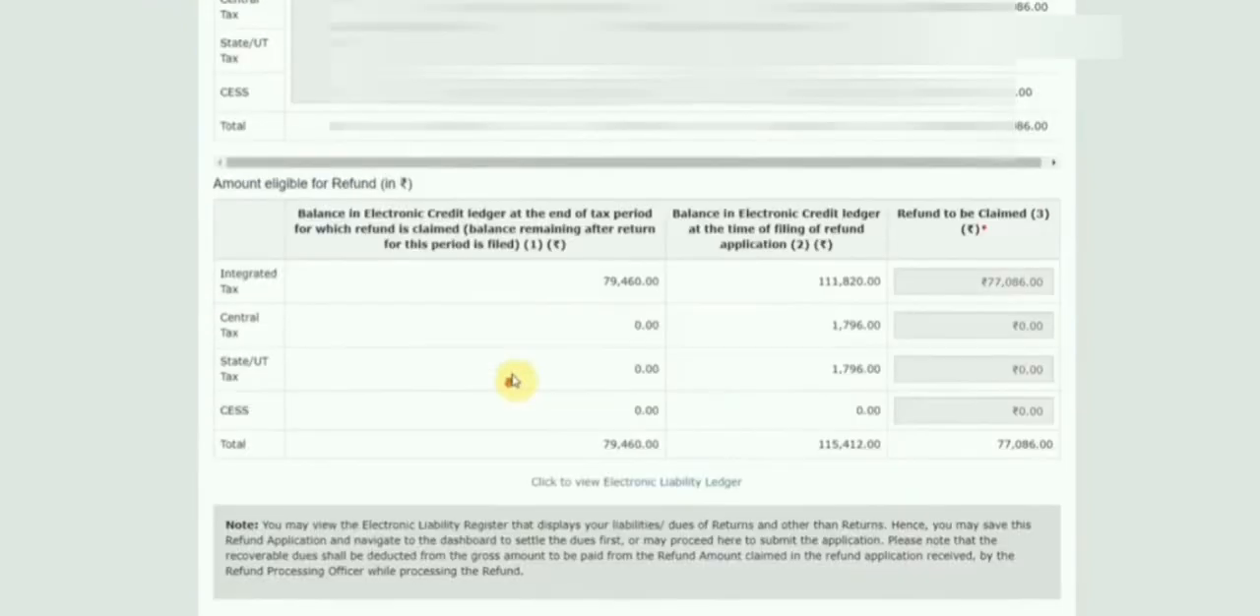
{"action": "scroll", "coordinate": [578, 370], "scroll_direction": "down", "scroll_amount": 7}
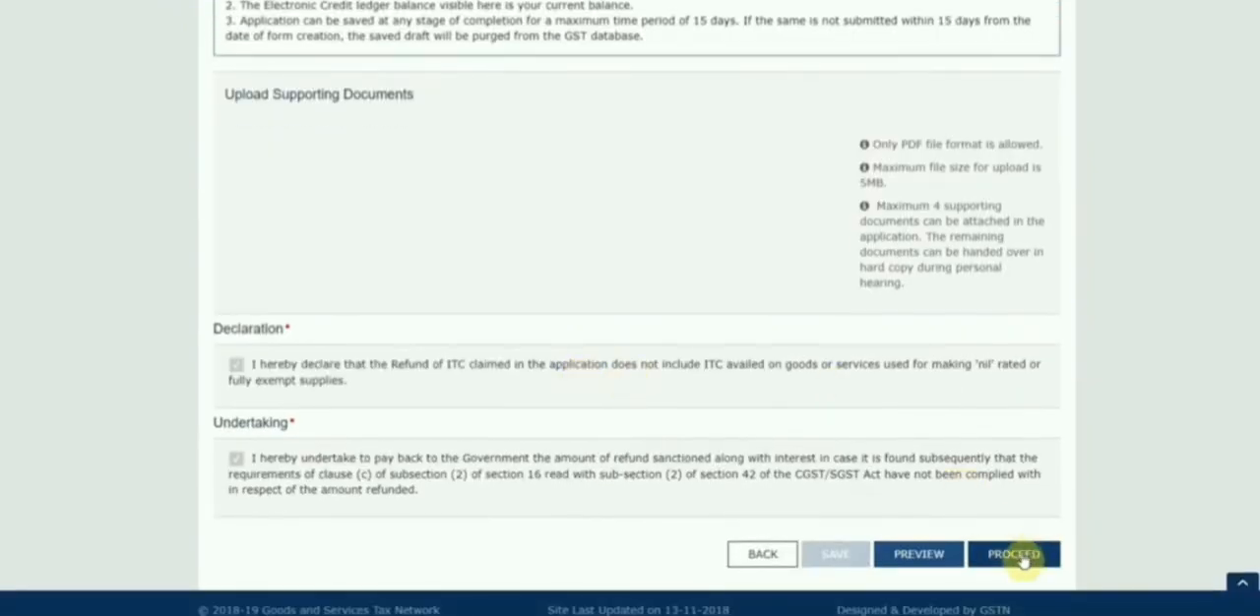
{"action": "left_click", "coordinate": [918, 555]}
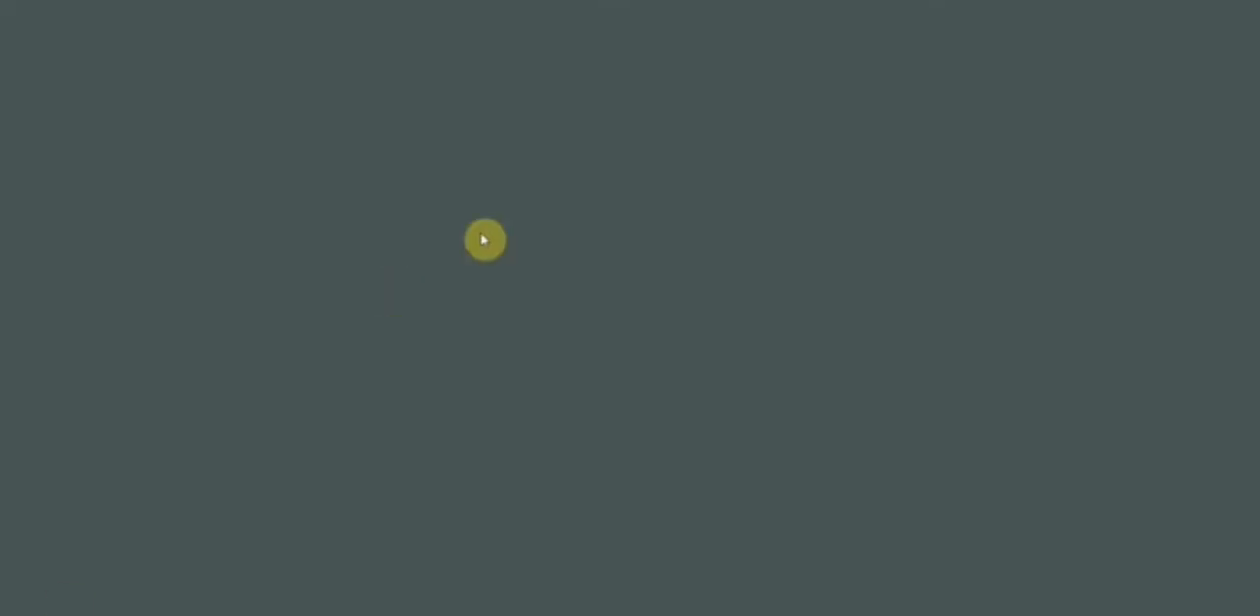
{"action": "scroll", "coordinate": [821, 327], "scroll_direction": "down", "scroll_amount": 10}
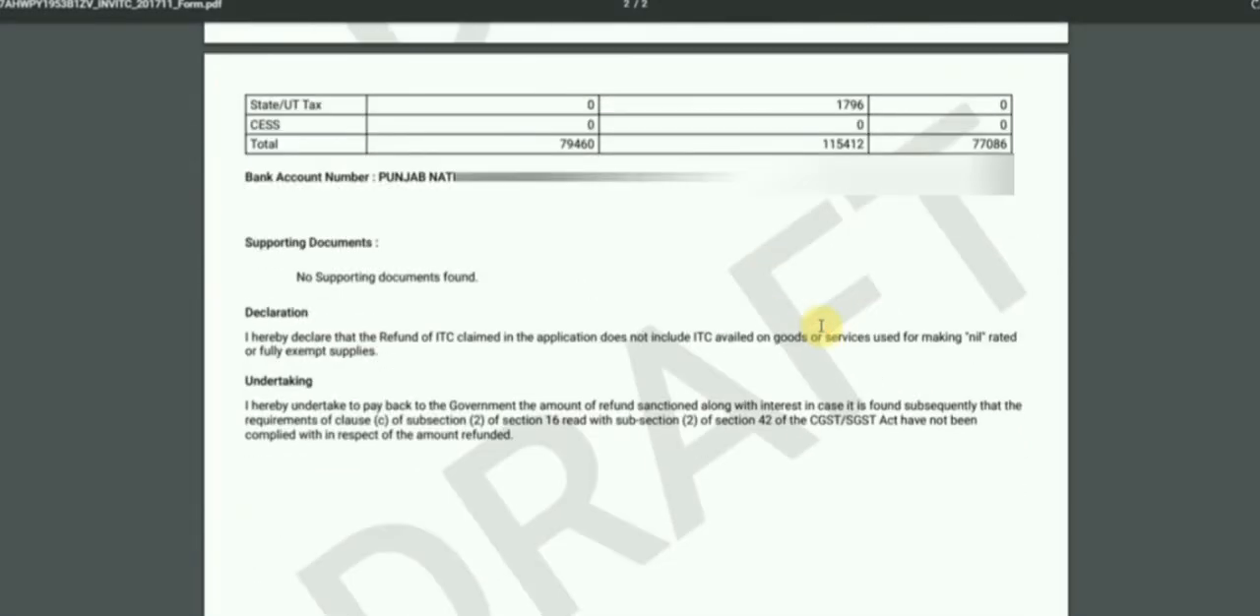
{"action": "scroll", "coordinate": [821, 328], "scroll_direction": "up", "scroll_amount": 10}
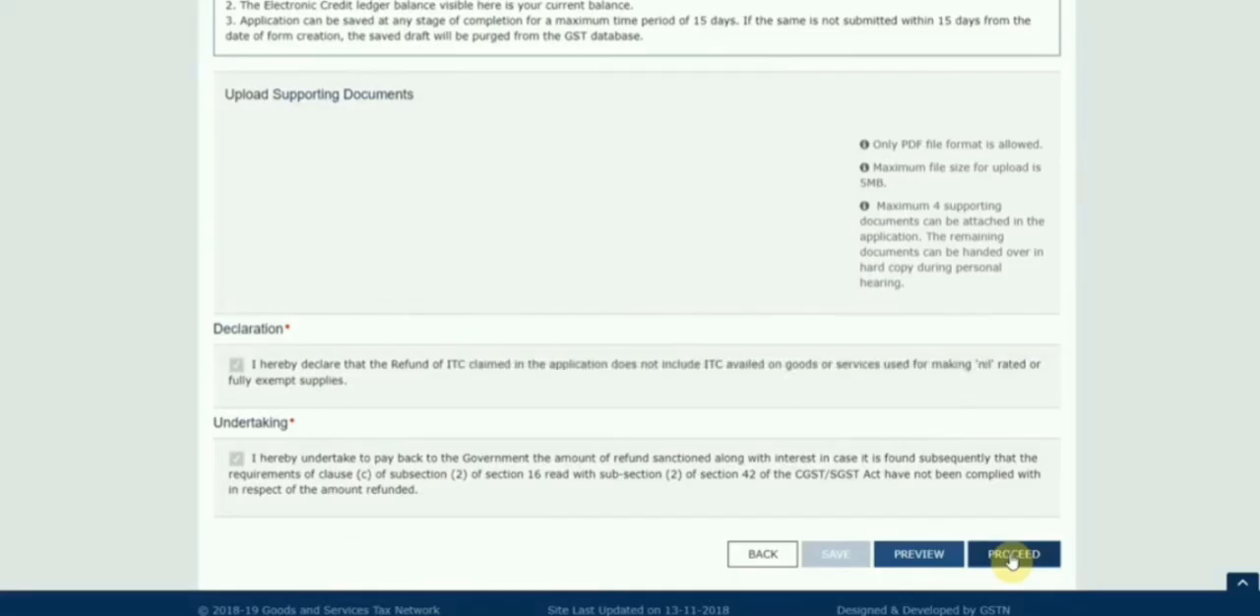
Proceed to filing, affirm the solemn declaration and choose the authorised signatory.
{"action": "left_click", "coordinate": [1010, 551]}
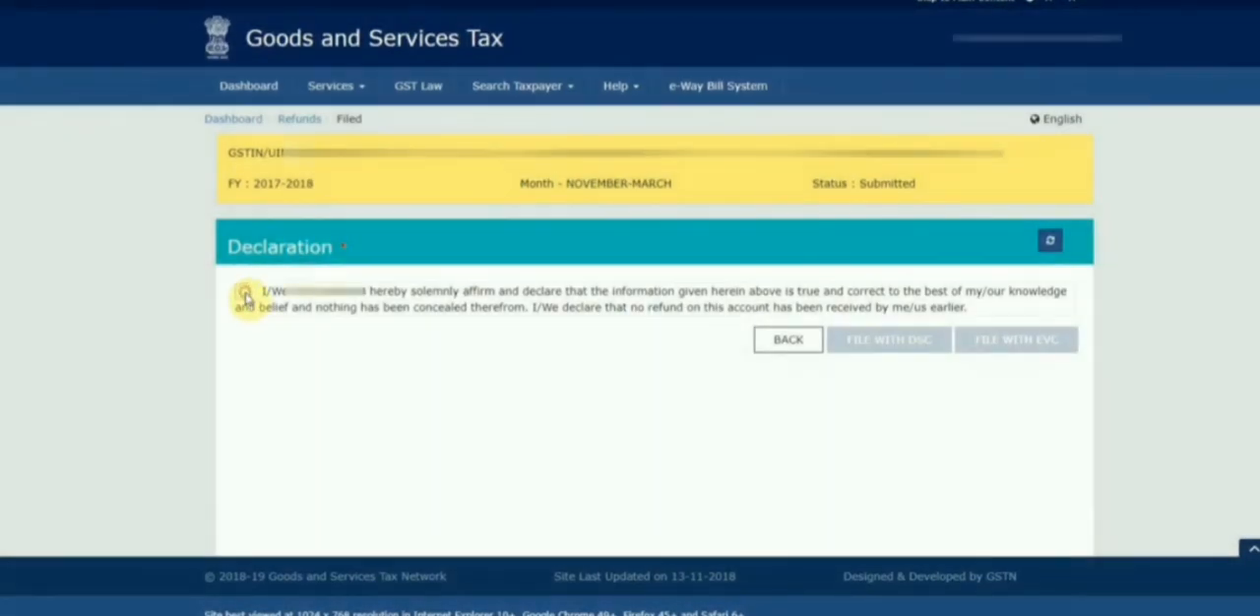
{"action": "left_click", "coordinate": [244, 294]}
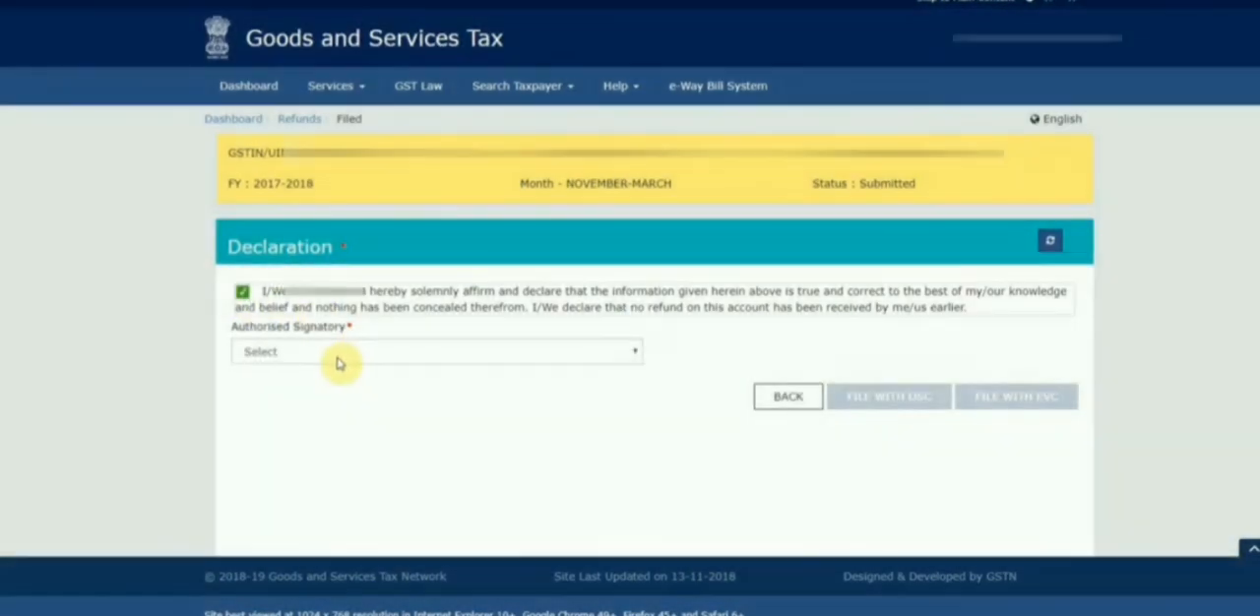
{"action": "left_click", "coordinate": [335, 357]}
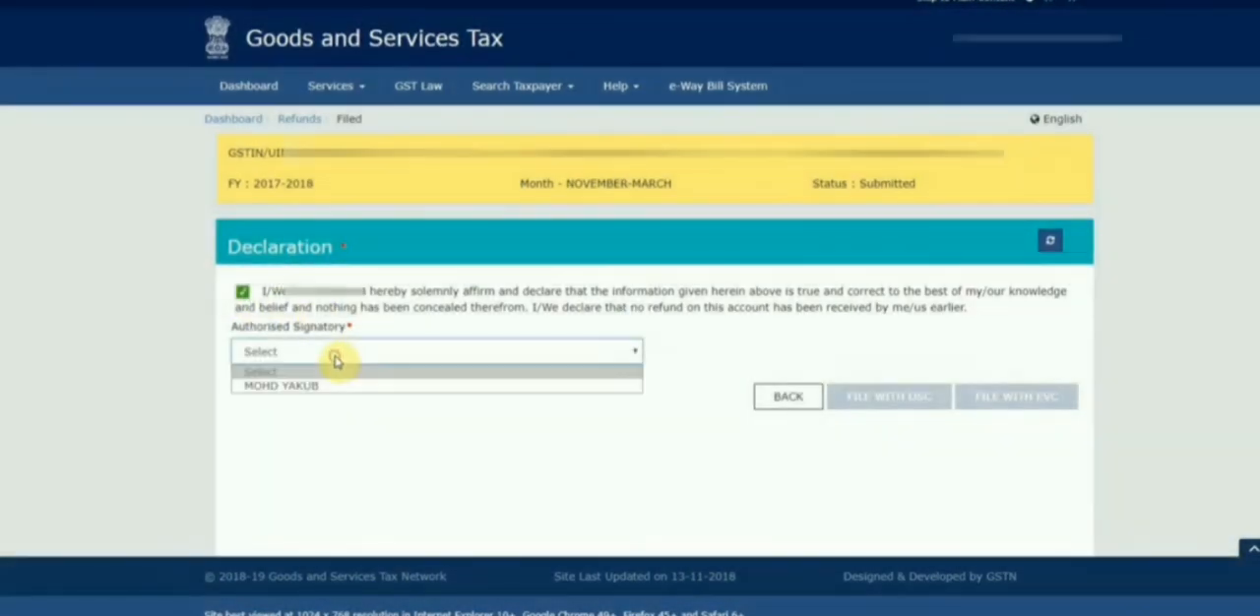
{"action": "left_click", "coordinate": [296, 386]}
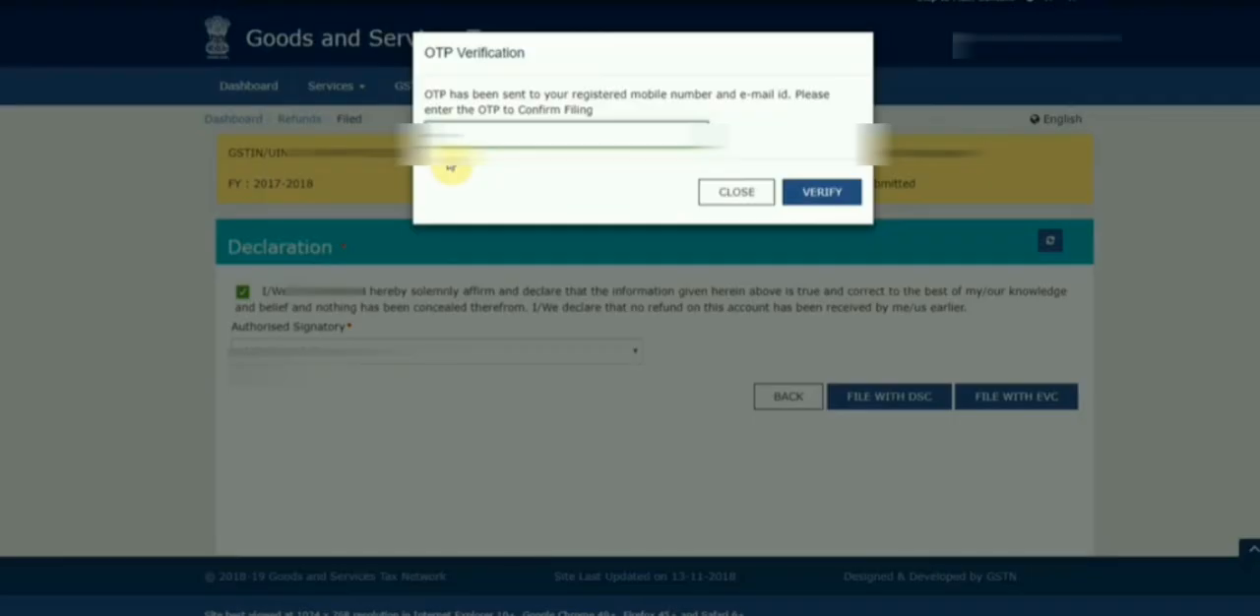
Enter the OTP, verify it to file the refund application, and highlight the ARN in the filing confirmation.
{"action": "type", "text": "*****"}
{"action": "left_click", "coordinate": [821, 194]}
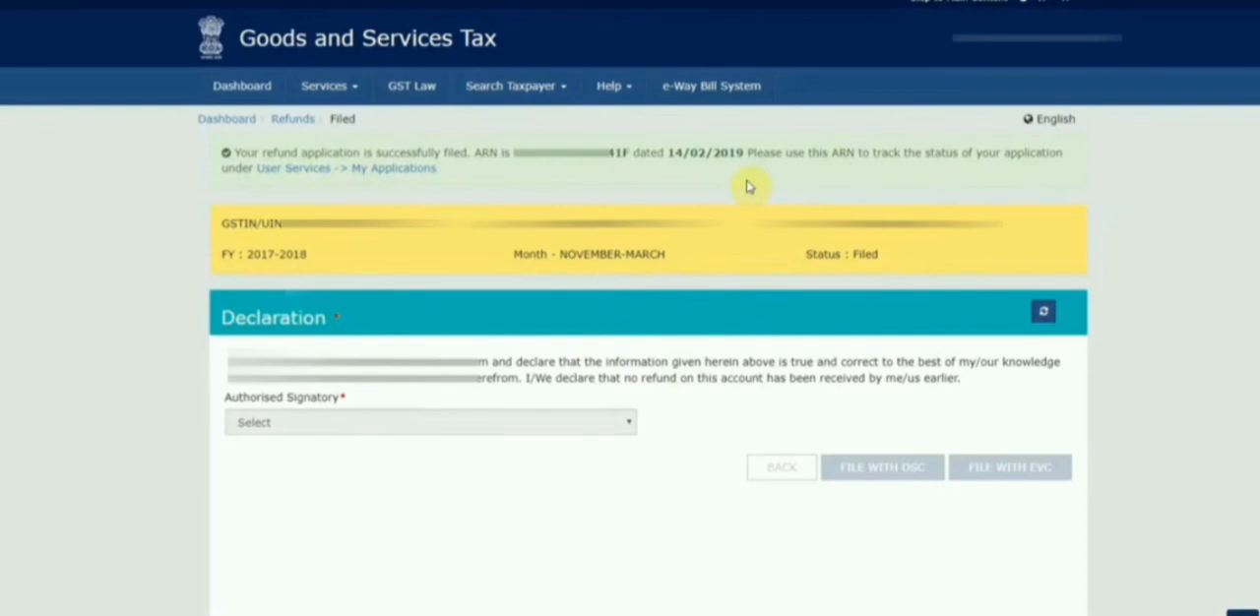
{"action": "left_click_drag", "start_coordinate": [512, 158], "coordinate": [624, 149]}
{"action": "left_click", "coordinate": [675, 549]}
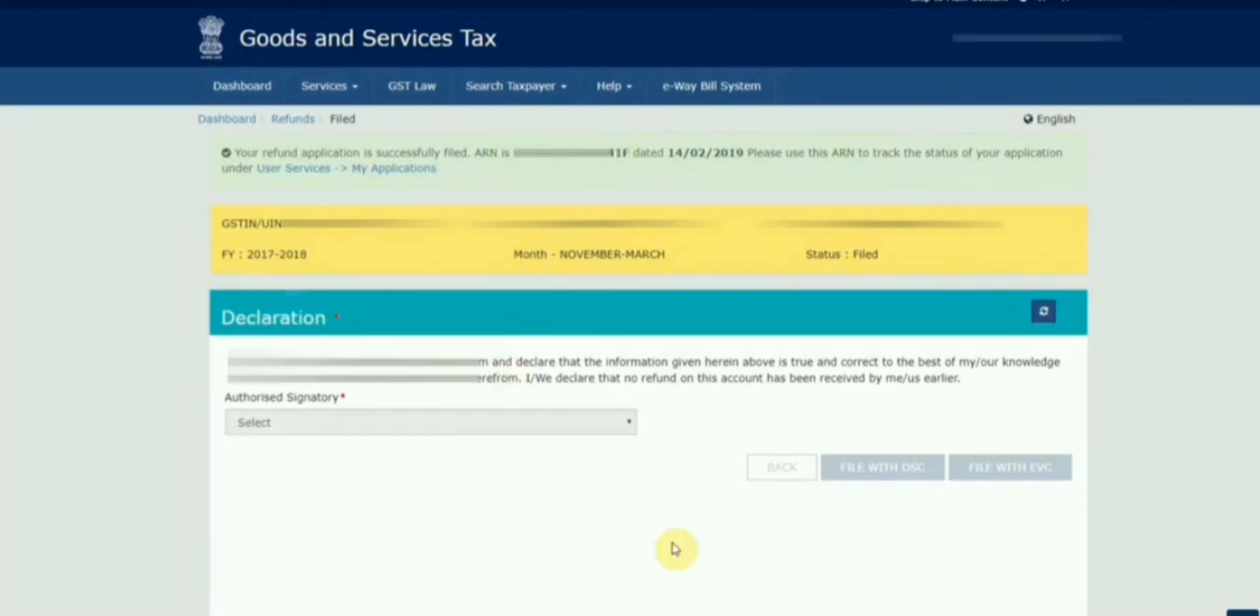